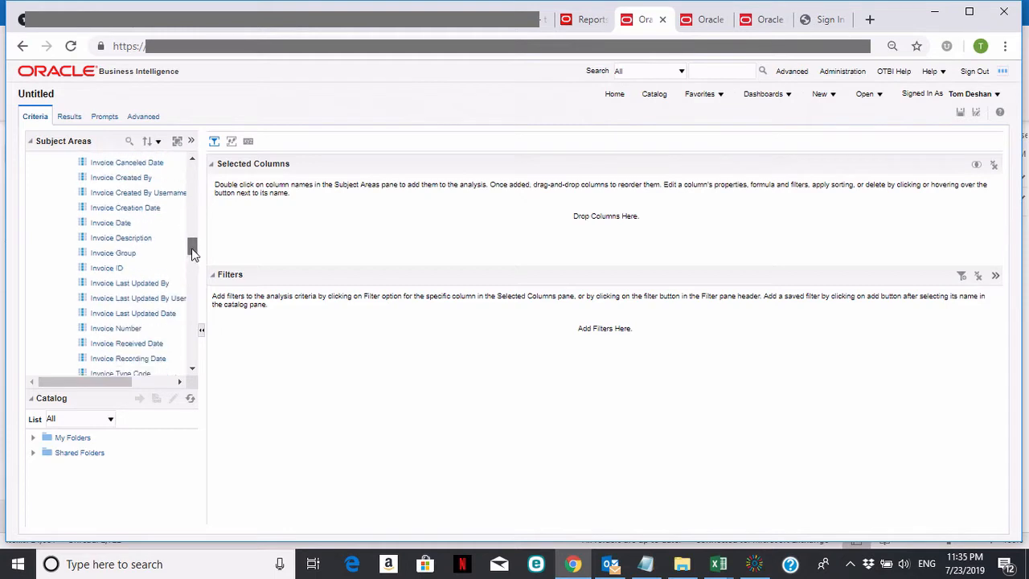
Add the Invoice Number, Invoice Description, Invoice Date and Invoice Created By columns from General Information to the analysis.
{"action": "left_click", "coordinate": [134, 319]}
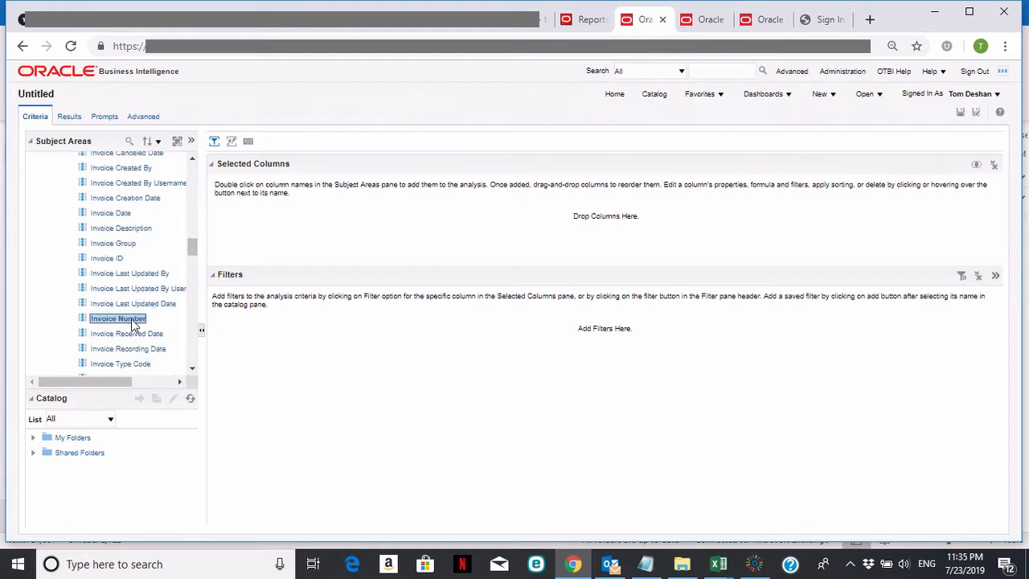
{"action": "double_click", "coordinate": [134, 319]}
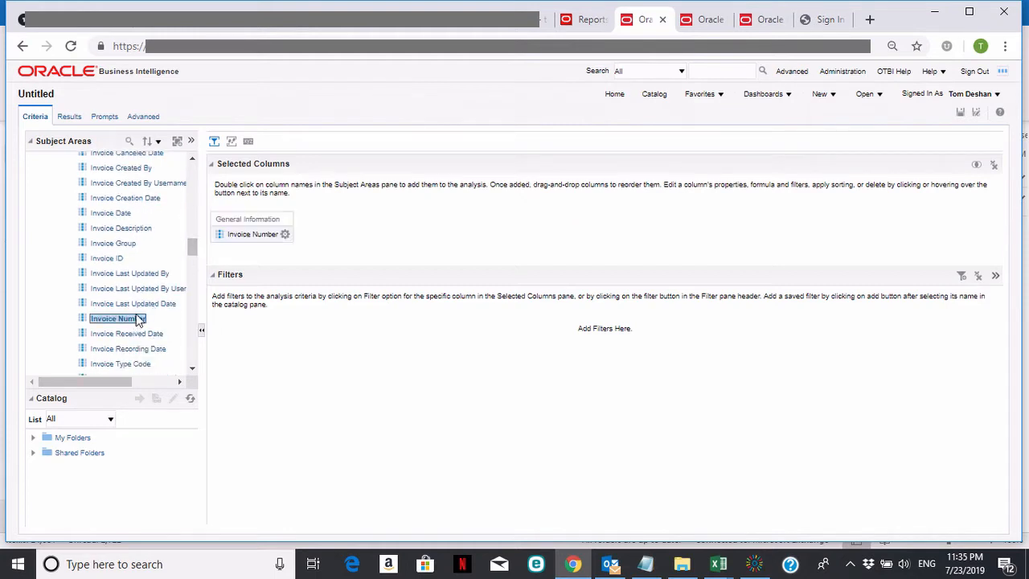
{"action": "left_click", "coordinate": [136, 230]}
{"action": "double_click", "coordinate": [137, 230]}
{"action": "double_click", "coordinate": [120, 214]}
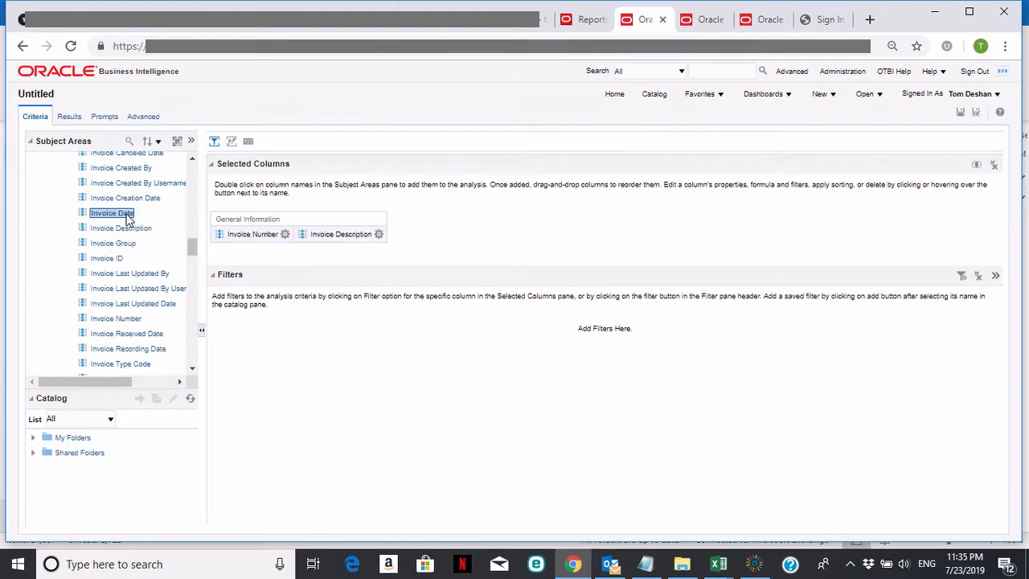
{"action": "double_click", "coordinate": [125, 168]}
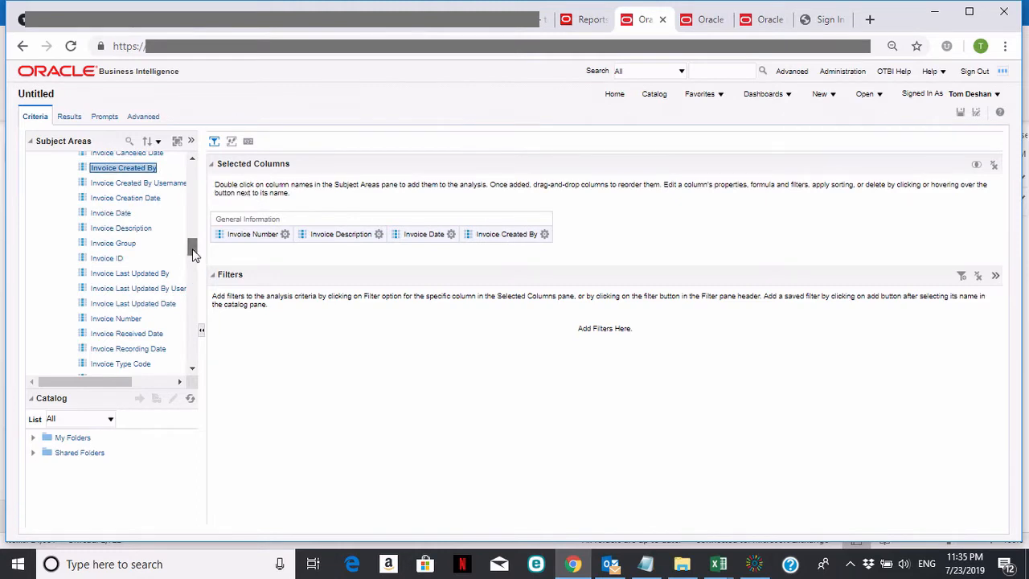
Collapse the General Information folder and add the Payment Status Name column from Reference Information under Invoice Details.
{"action": "scroll", "coordinate": [193, 254], "scroll_direction": "up", "scroll_amount": 1}
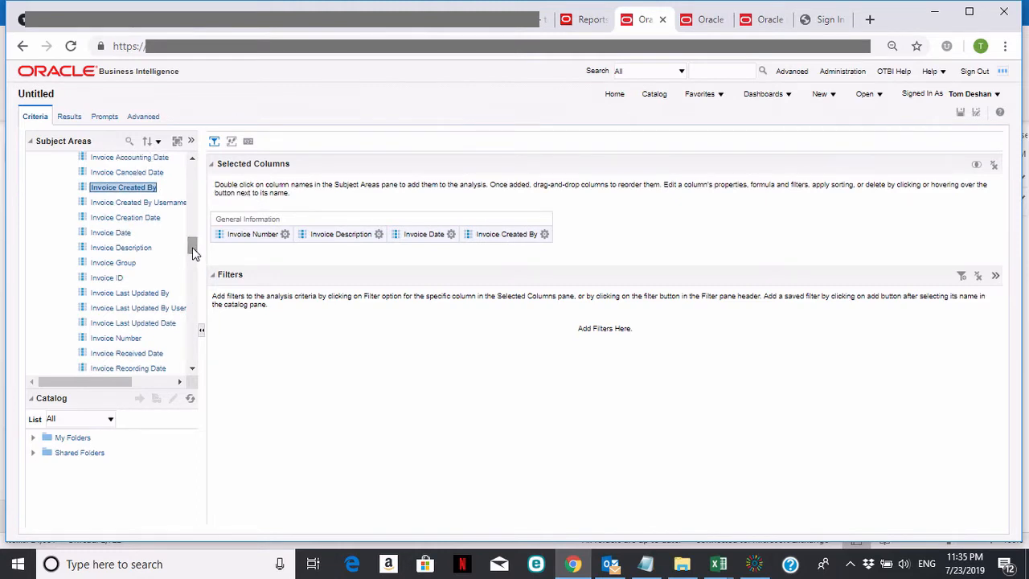
{"action": "left_click", "coordinate": [192, 368]}
{"action": "left_click_drag", "start_coordinate": [191, 254], "coordinate": [200, 185]}
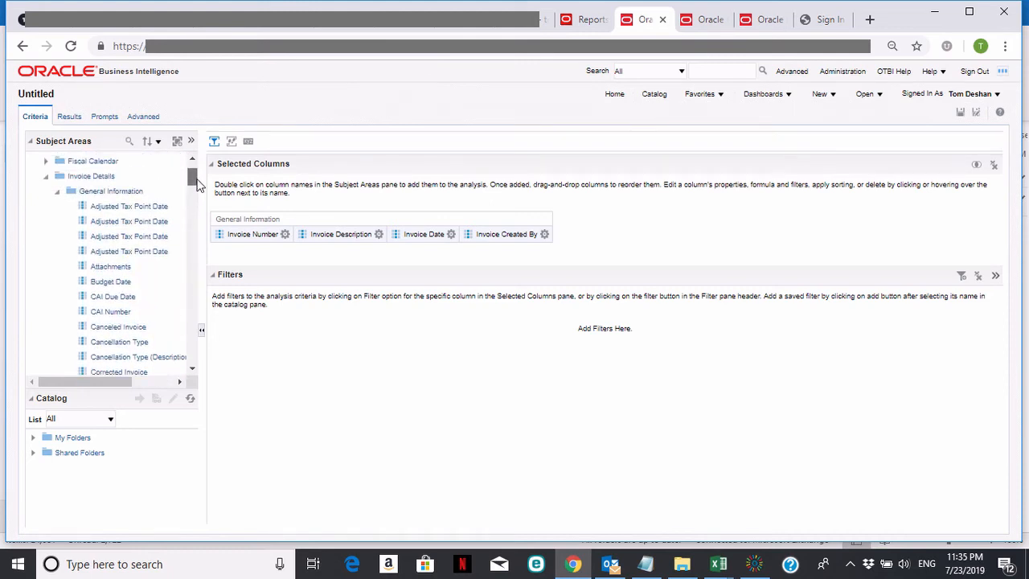
{"action": "left_click", "coordinate": [58, 192]}
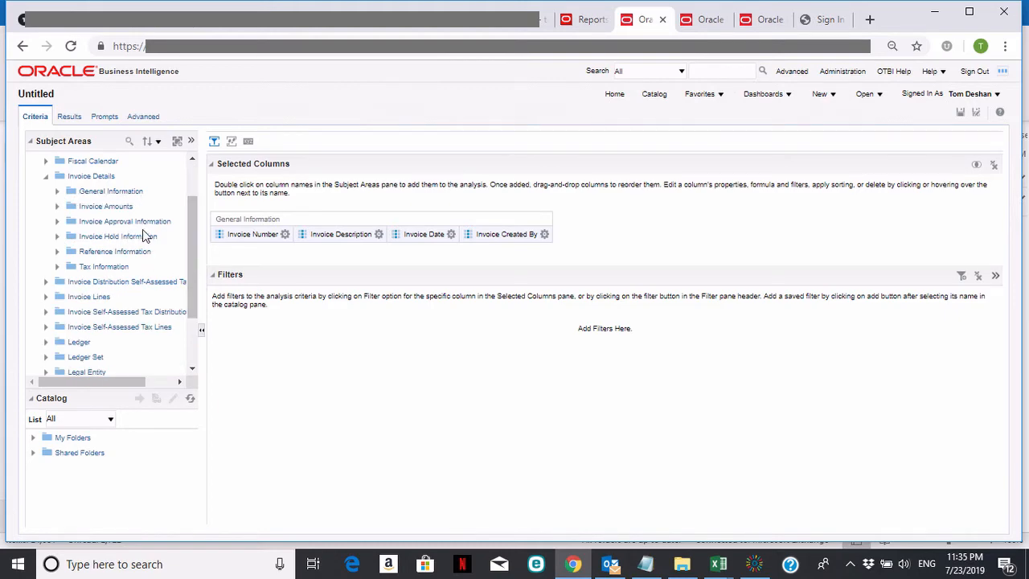
{"action": "left_click", "coordinate": [57, 252]}
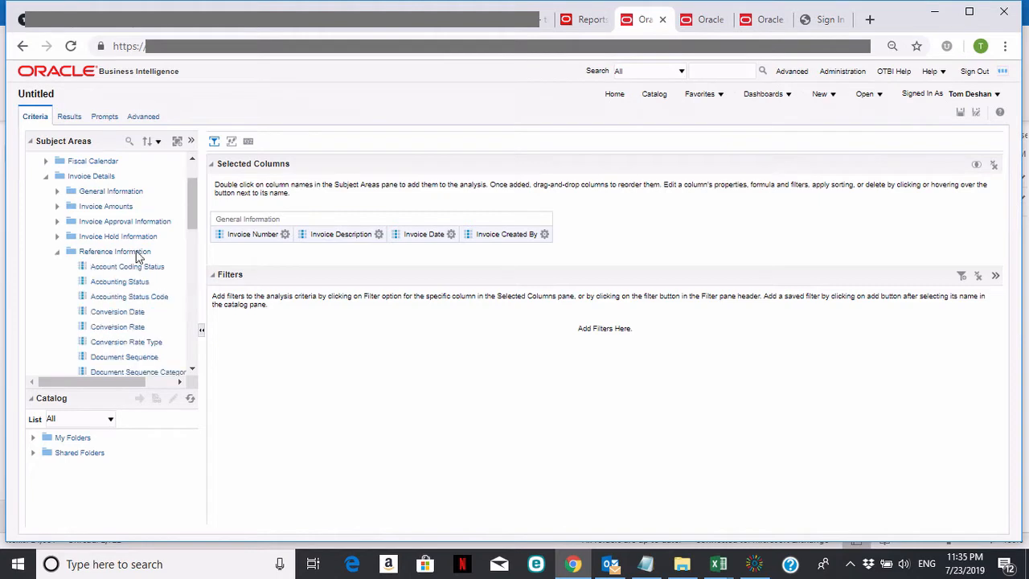
{"action": "left_click_drag", "start_coordinate": [191, 202], "coordinate": [194, 278]}
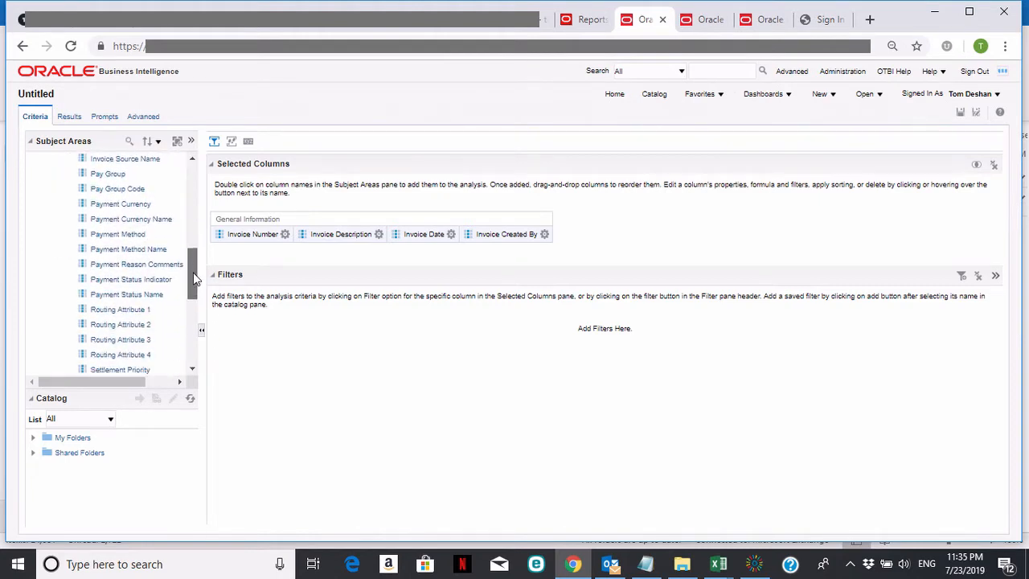
{"action": "double_click", "coordinate": [128, 295]}
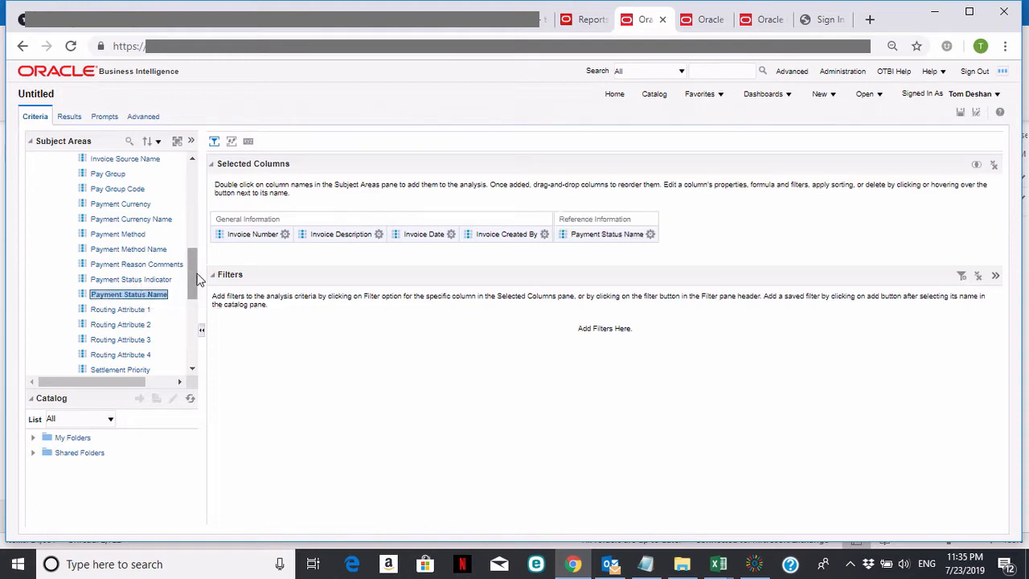
Collapse the Reference Information folder and add the Hold Name column from Invoice Hold Information.
{"action": "left_click_drag", "start_coordinate": [192, 275], "coordinate": [193, 215]}
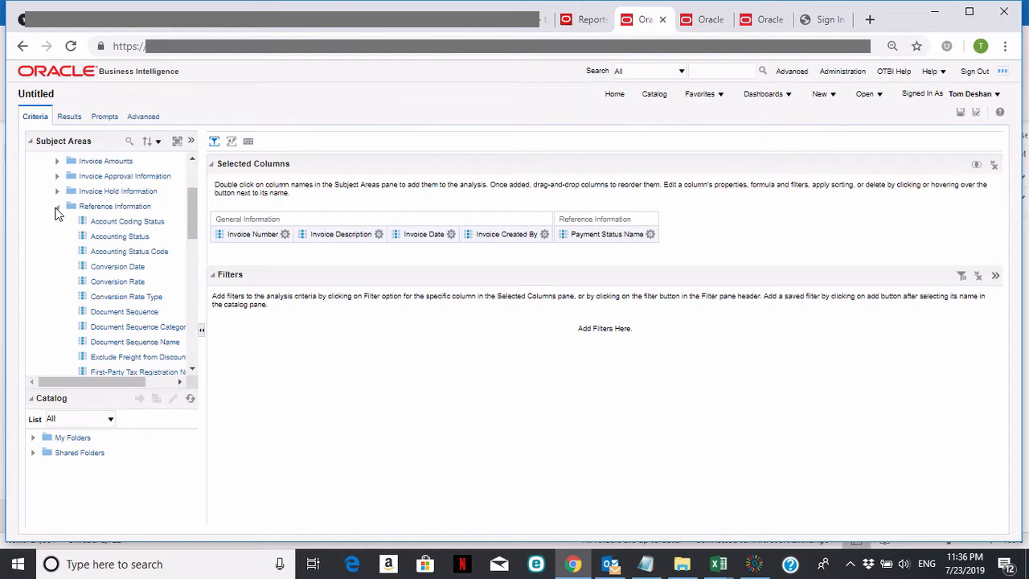
{"action": "left_click", "coordinate": [57, 207]}
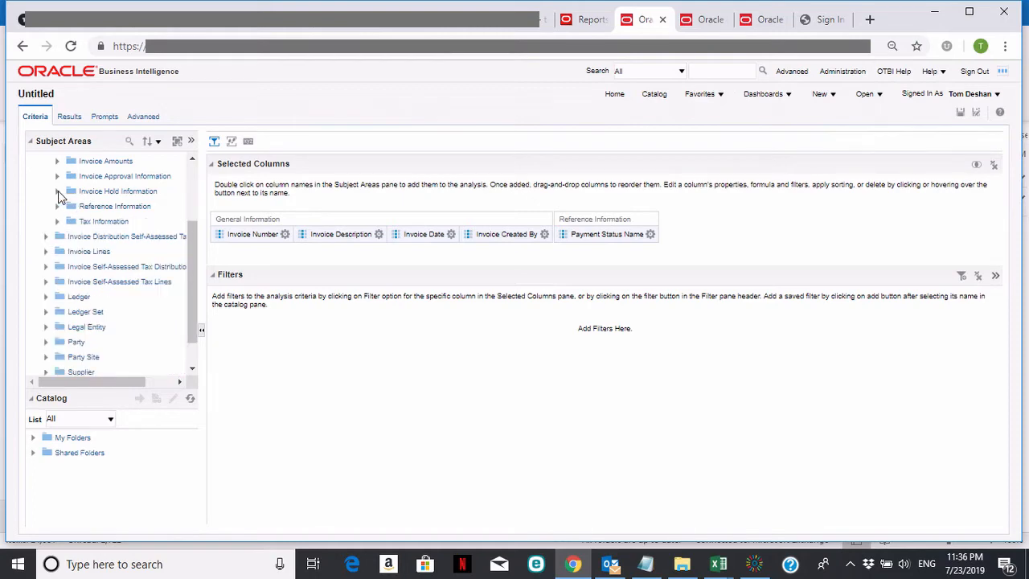
{"action": "left_click", "coordinate": [57, 192]}
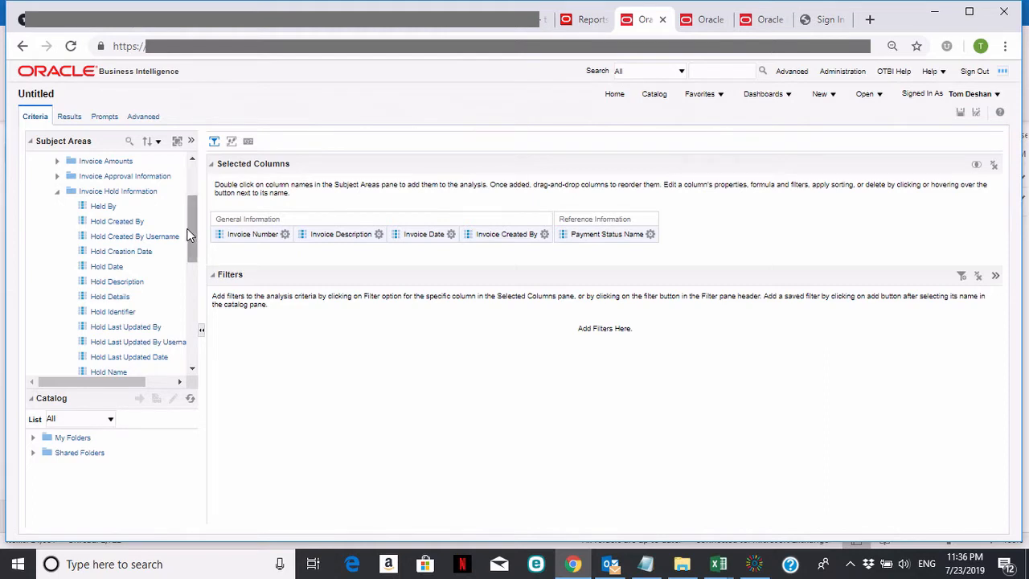
{"action": "left_click", "coordinate": [193, 368]}
{"action": "double_click", "coordinate": [112, 342]}
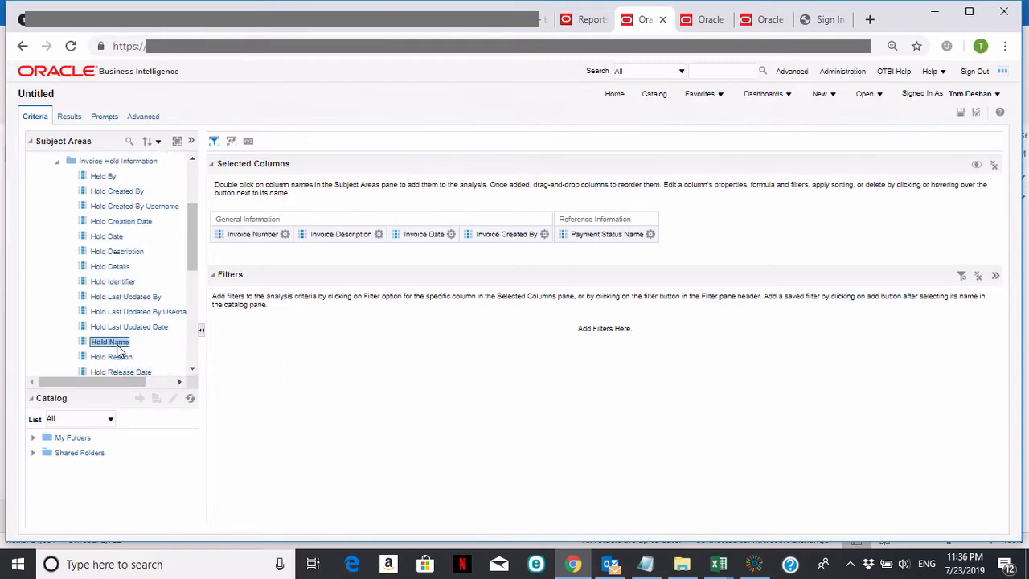
Collapse the Invoice Hold Information folder and add the Supplier column from the Supplier folder to the analysis.
{"action": "left_click", "coordinate": [58, 163]}
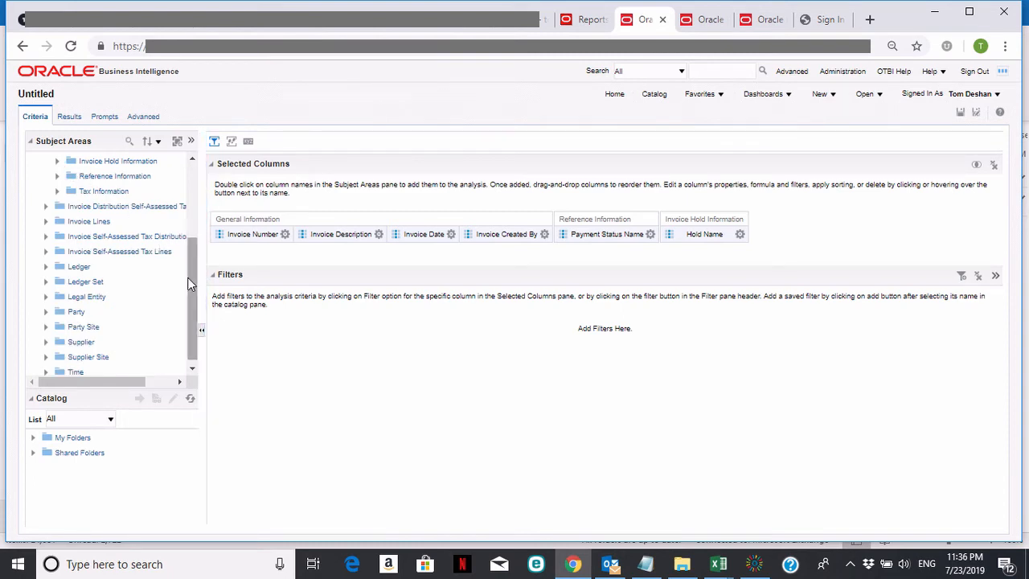
{"action": "scroll", "coordinate": [189, 269], "scroll_direction": "down", "scroll_amount": 1}
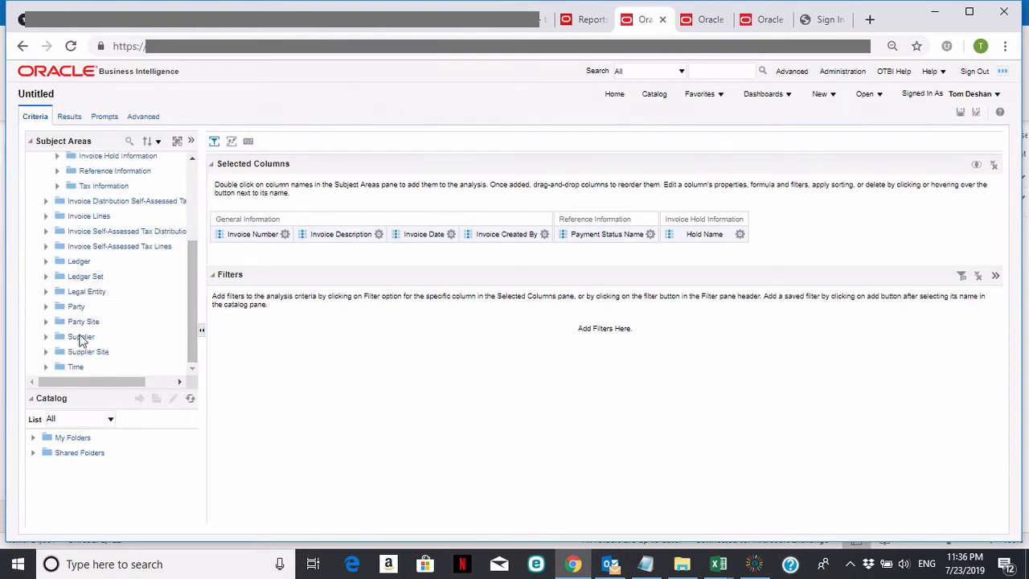
{"action": "left_click", "coordinate": [47, 336]}
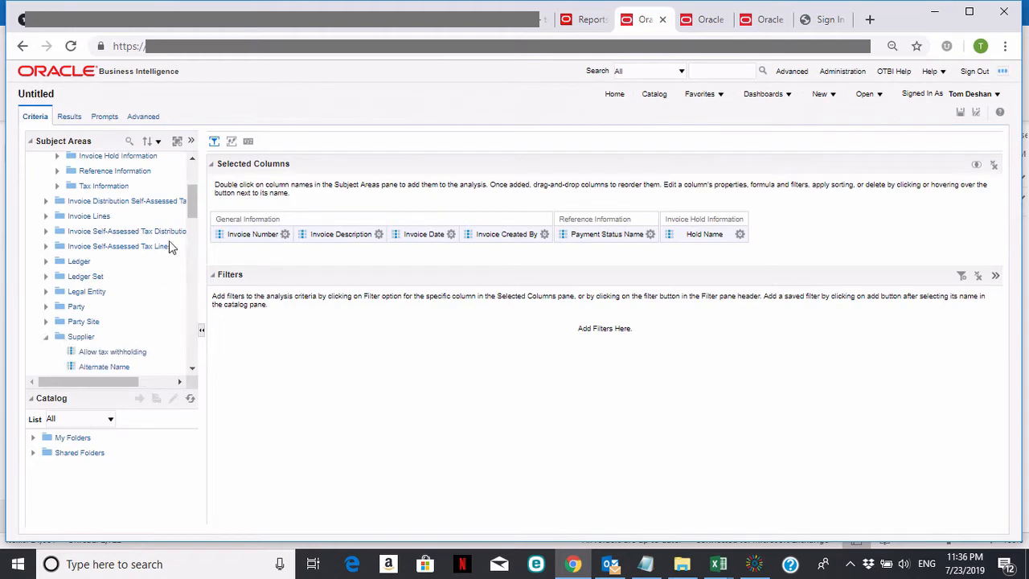
{"action": "left_click_drag", "start_coordinate": [187, 202], "coordinate": [190, 309]}
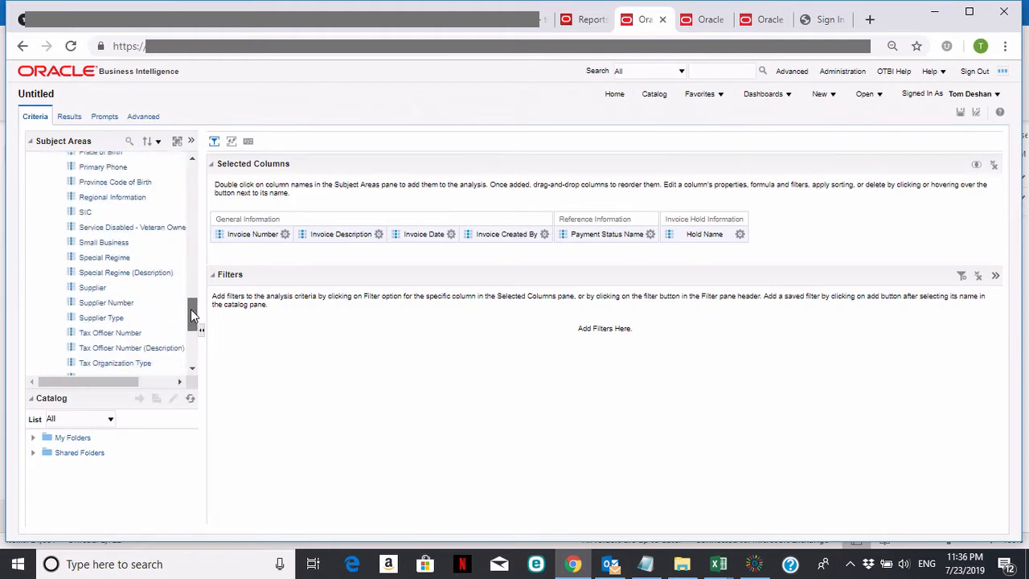
{"action": "double_click", "coordinate": [93, 288]}
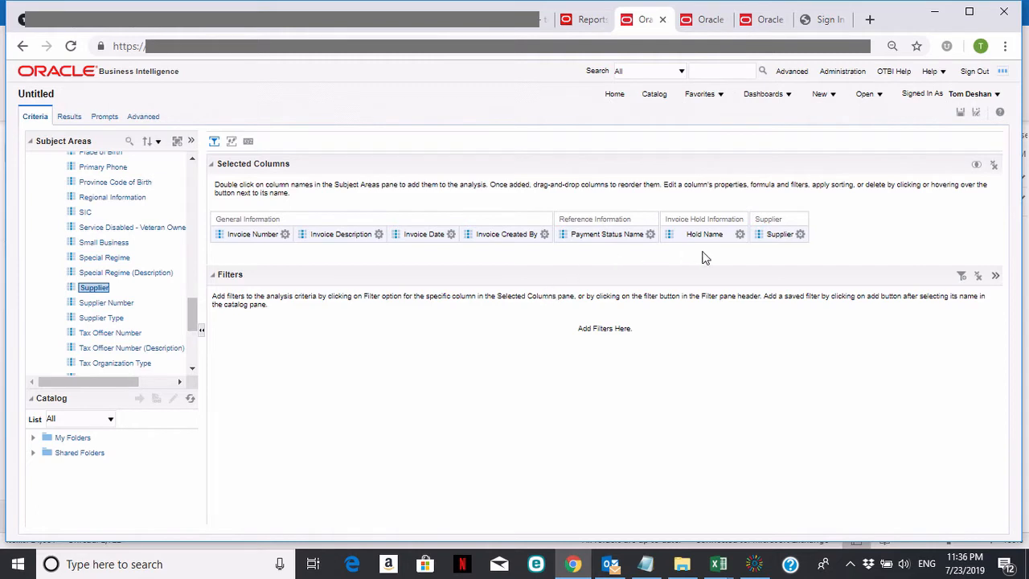
Expand the Time folder in the subject area and collapse the Invoice Details folder.
{"action": "left_click_drag", "start_coordinate": [193, 319], "coordinate": [193, 356]}
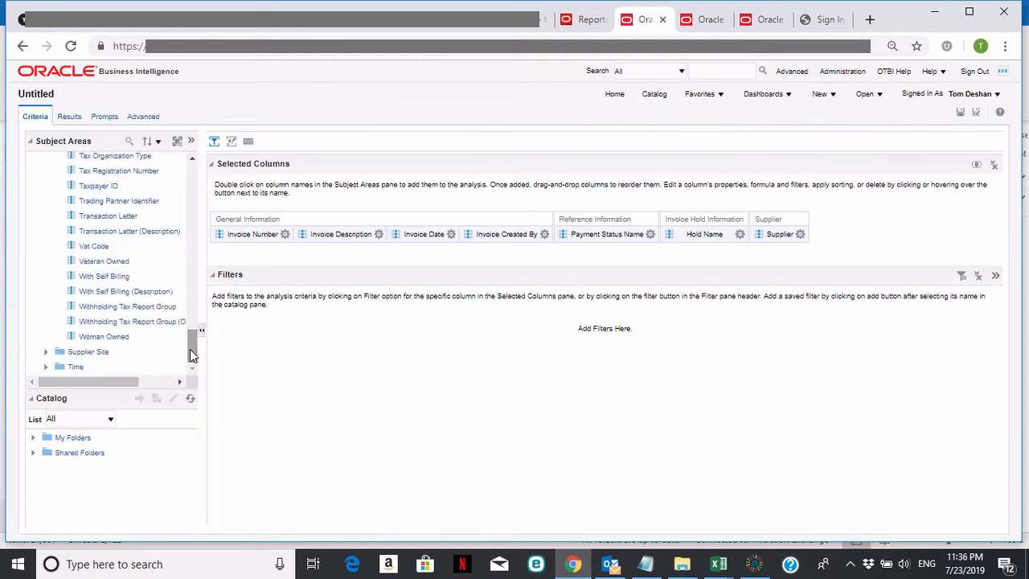
{"action": "left_click", "coordinate": [45, 366]}
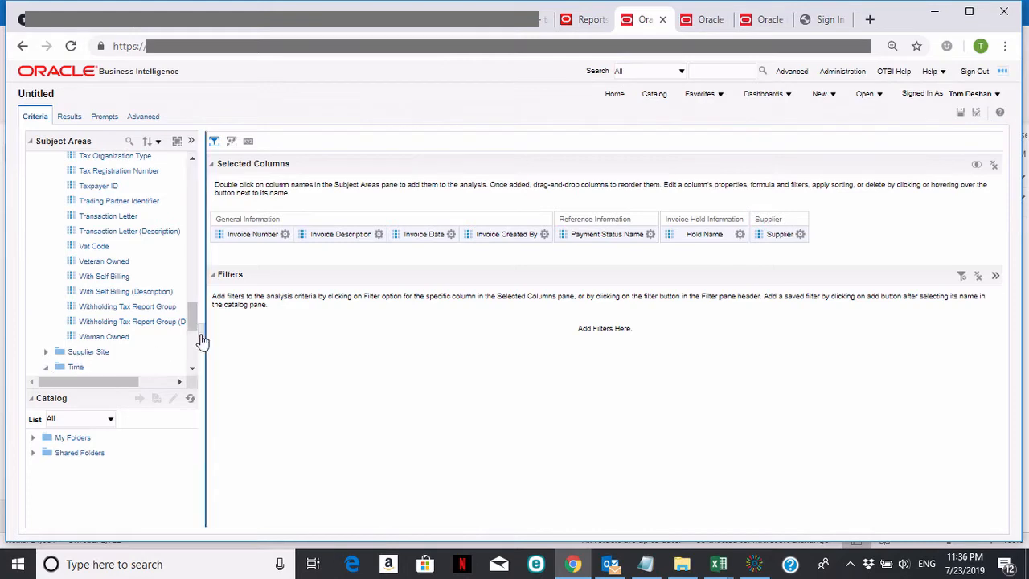
{"action": "left_click_drag", "start_coordinate": [195, 329], "coordinate": [188, 174]}
{"action": "left_click", "coordinate": [45, 236]}
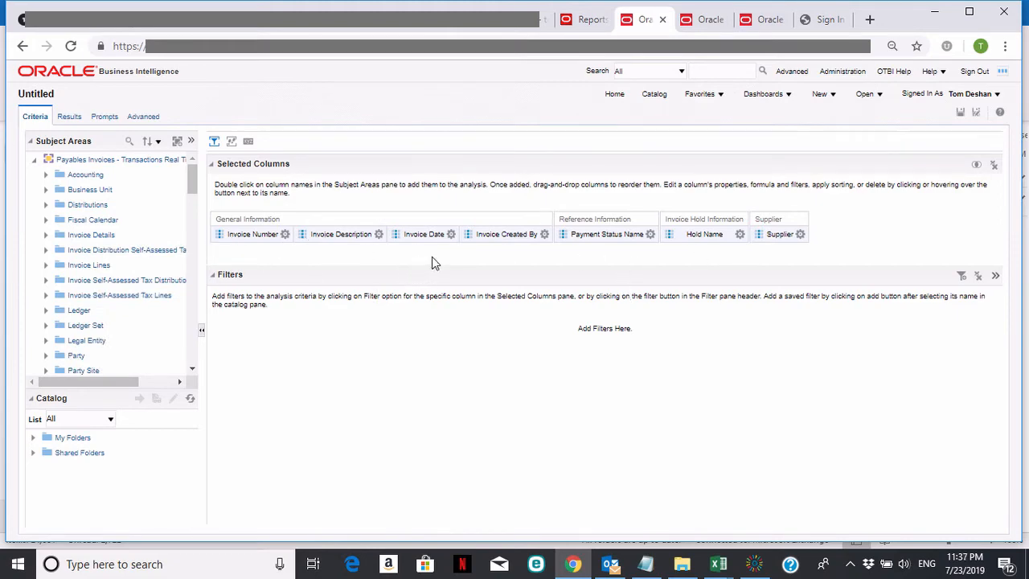
Create a filter on the Invoice Date column with the "is between" operator and 01/01/2019 as its first date.
{"action": "left_click", "coordinate": [450, 234]}
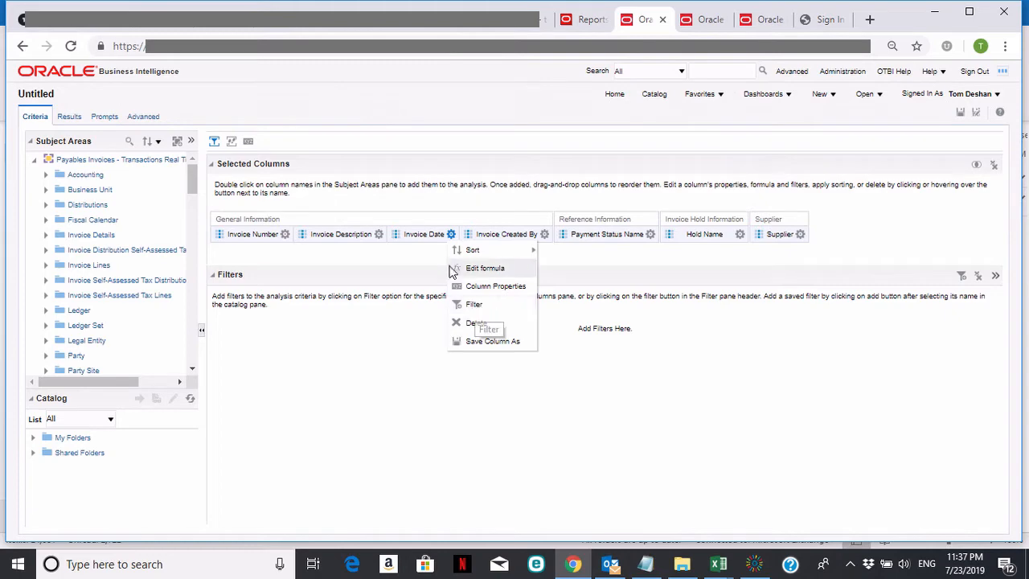
{"action": "left_click", "coordinate": [474, 305]}
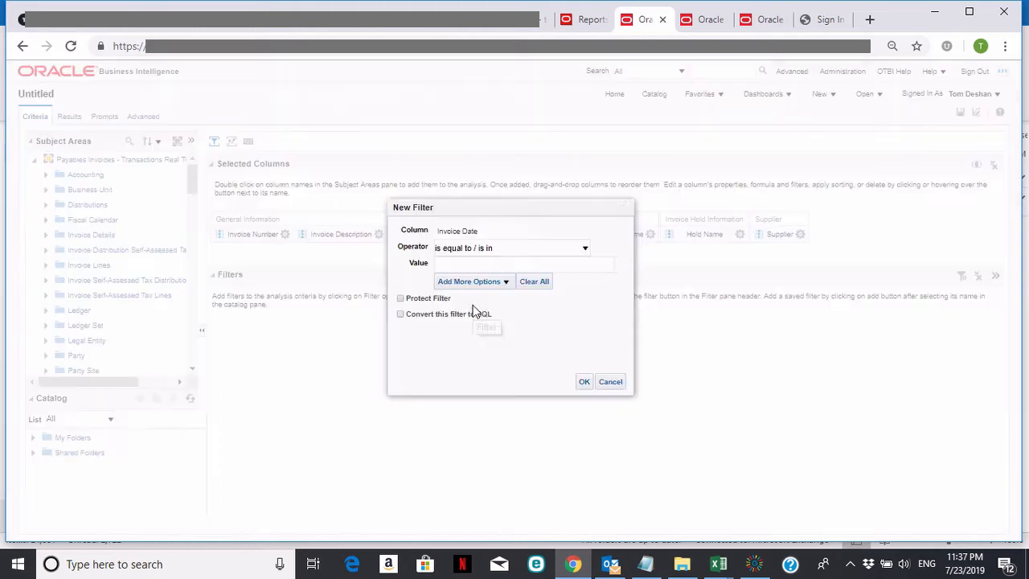
{"action": "left_click", "coordinate": [584, 249]}
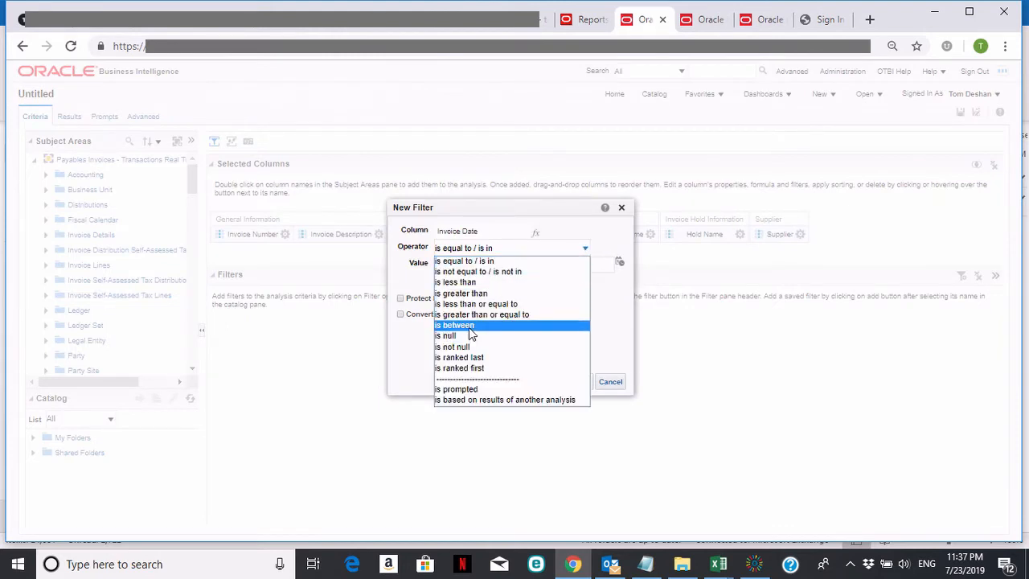
{"action": "left_click", "coordinate": [471, 326]}
{"action": "left_click", "coordinate": [619, 262]}
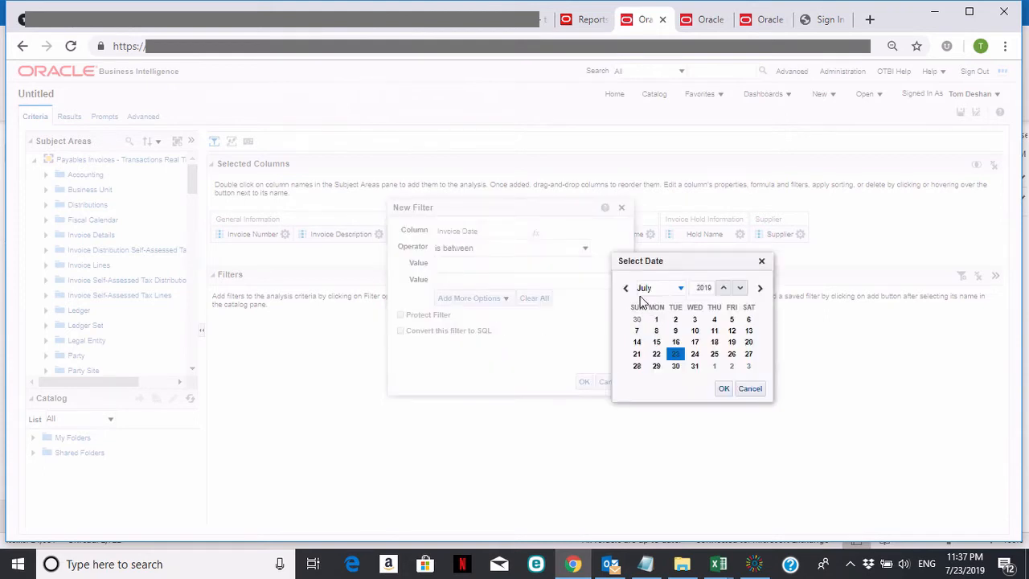
{"action": "left_click", "coordinate": [625, 288]}
{"action": "left_click", "coordinate": [625, 288]}
{"action": "left_click", "coordinate": [626, 288]}
{"action": "left_click", "coordinate": [625, 287]}
{"action": "left_click", "coordinate": [625, 287]}
{"action": "left_click", "coordinate": [625, 288]}
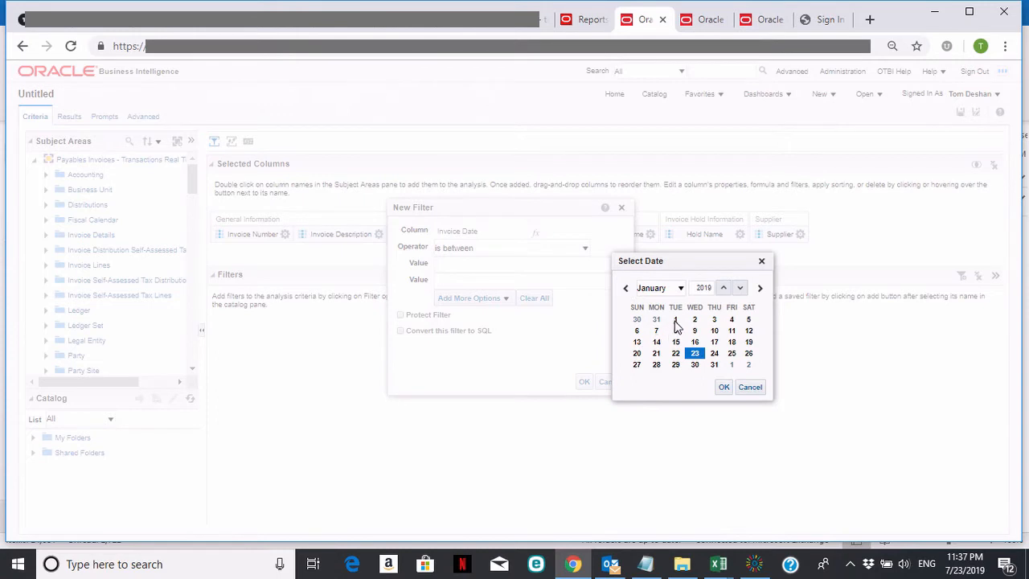
{"action": "left_click", "coordinate": [723, 387]}
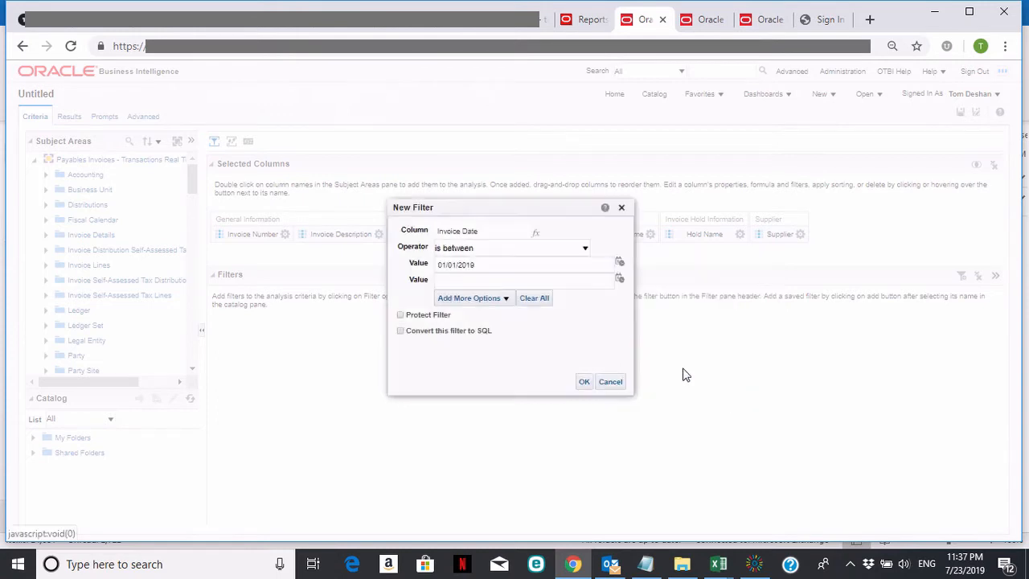
Set the second date of the Invoice Date filter to 06/30/2019 and apply the filter.
{"action": "left_click", "coordinate": [619, 278]}
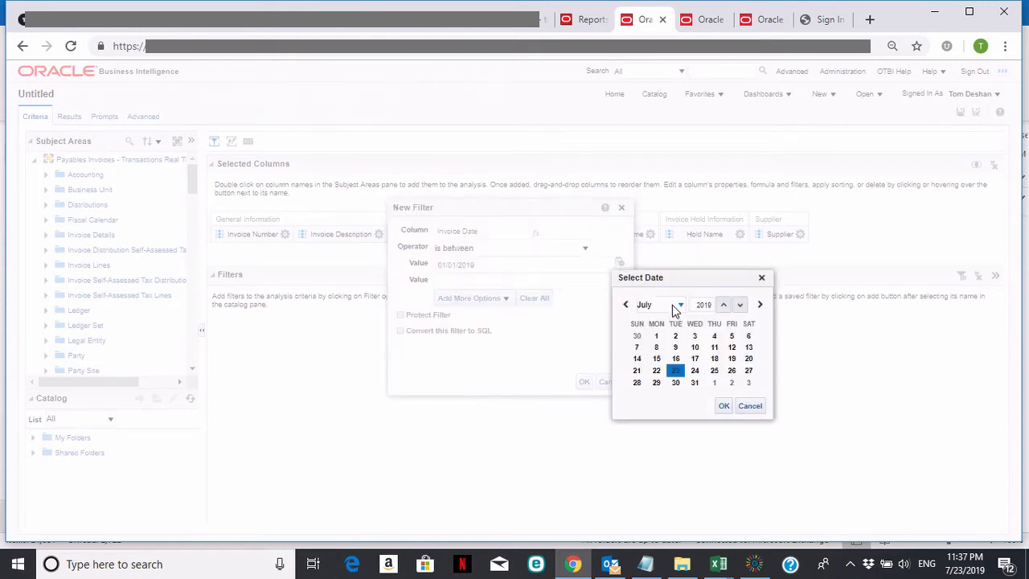
{"action": "left_click", "coordinate": [625, 305]}
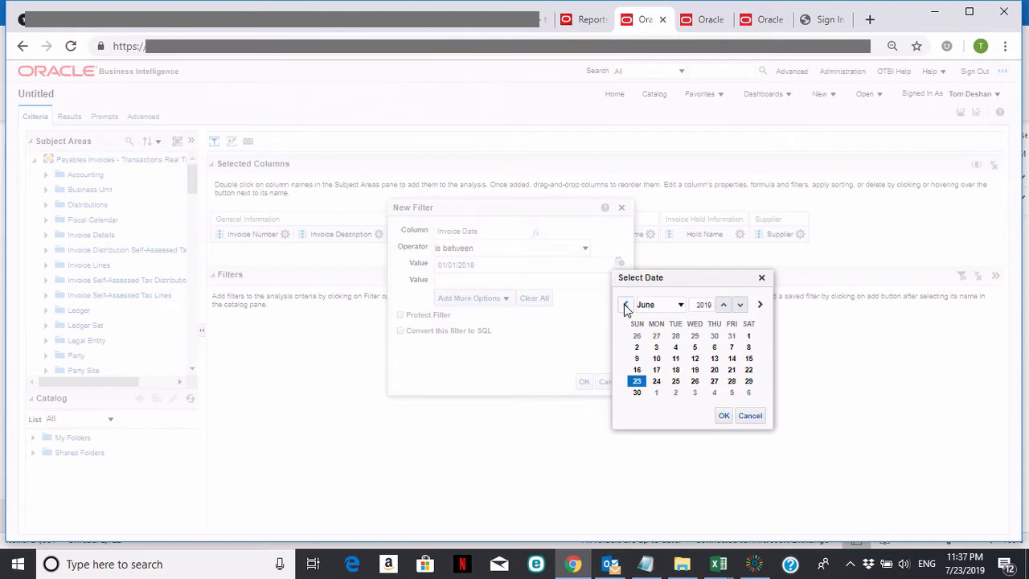
{"action": "left_click", "coordinate": [636, 392]}
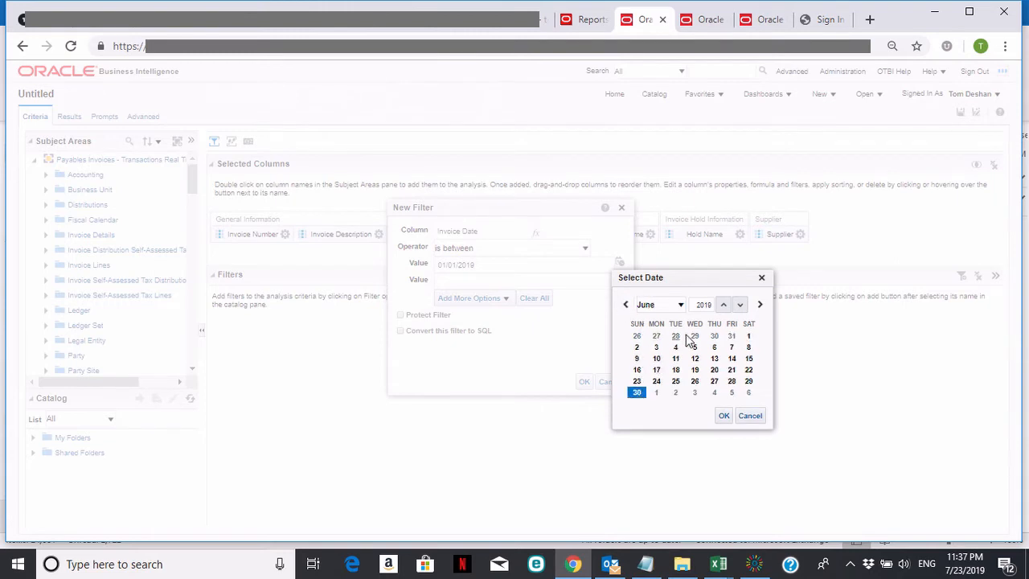
{"action": "left_click", "coordinate": [724, 416]}
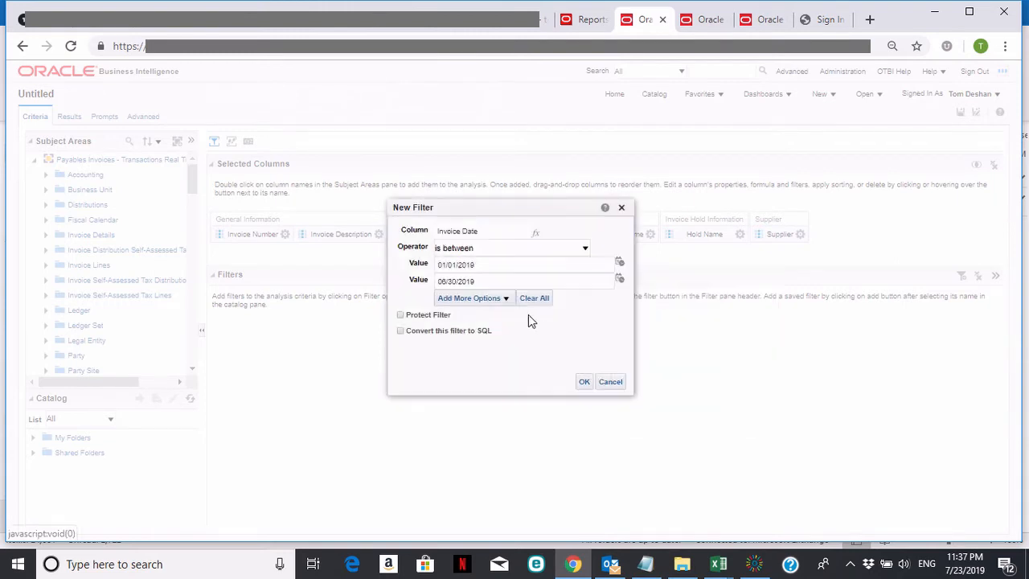
{"action": "left_click", "coordinate": [584, 383]}
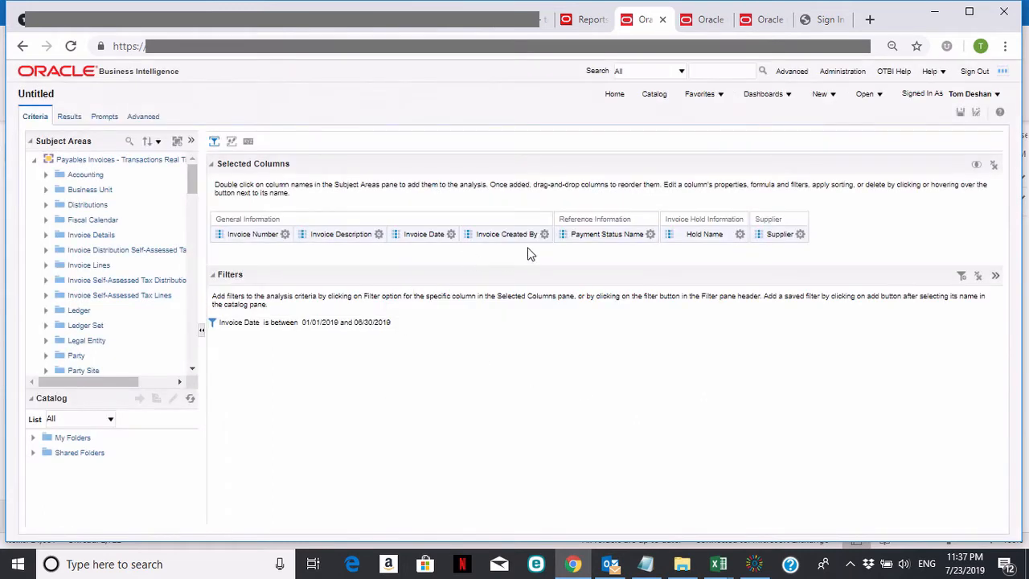
Add a filter on the Payment Status Name column with the "is equal to / is in" operator and the value Not paid.
{"action": "left_click", "coordinate": [650, 234]}
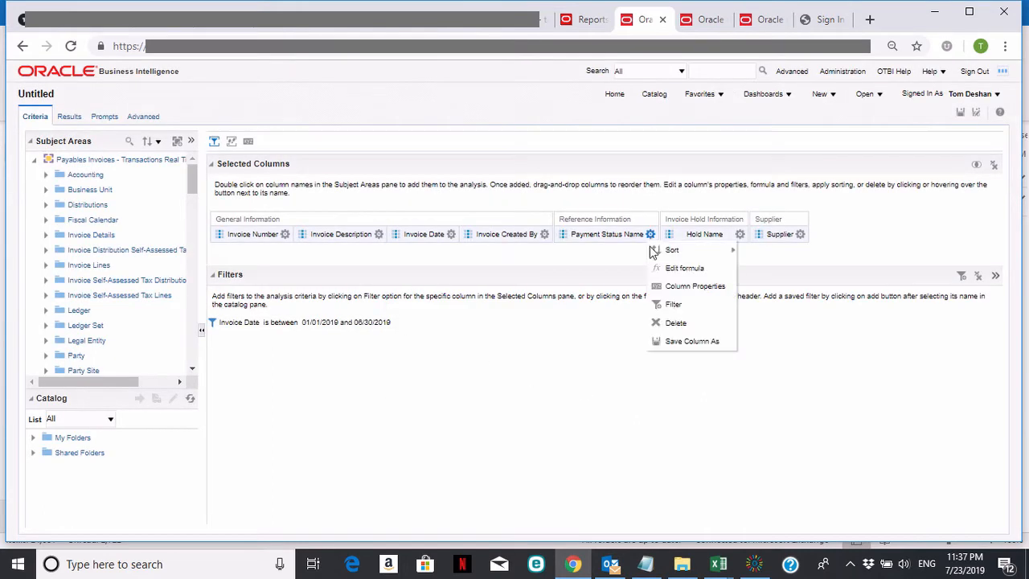
{"action": "left_click", "coordinate": [674, 304]}
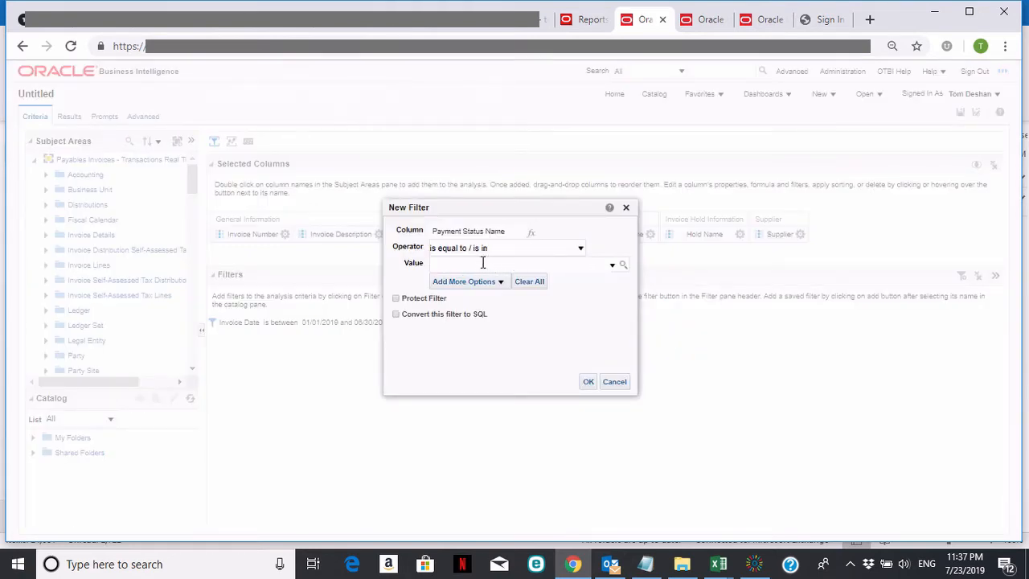
{"action": "left_click", "coordinate": [624, 268]}
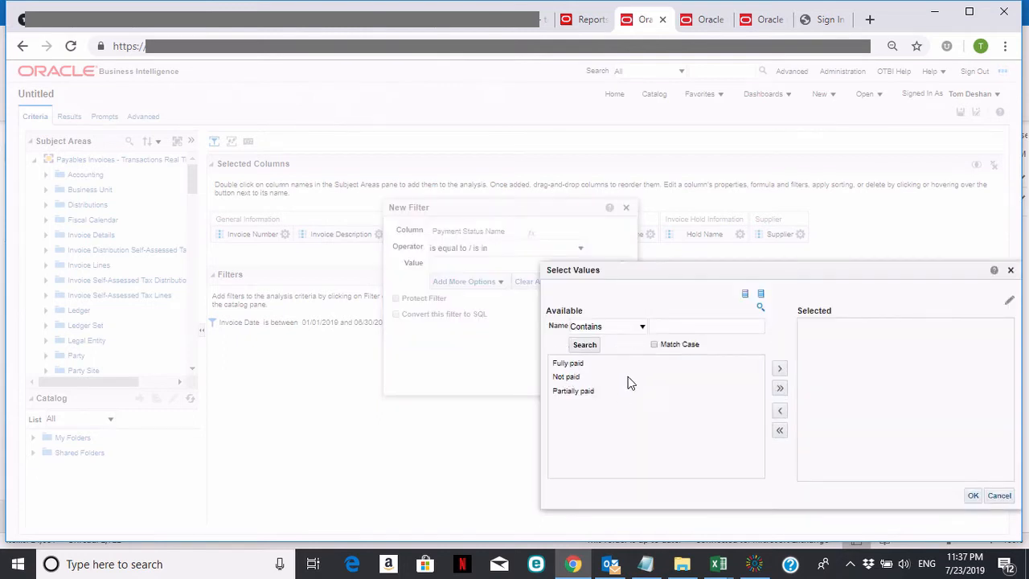
{"action": "left_click", "coordinate": [572, 377]}
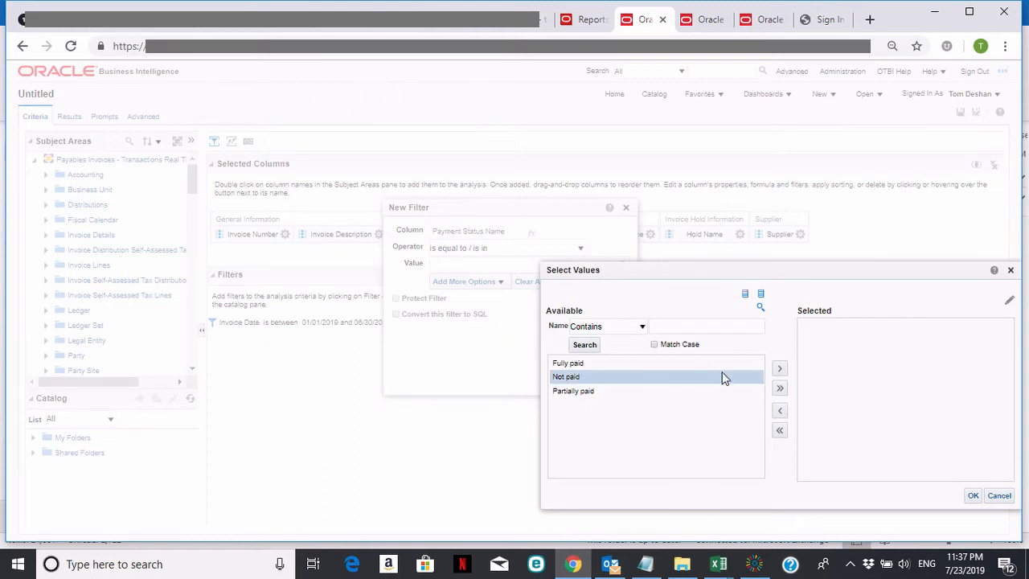
{"action": "left_click", "coordinate": [778, 368]}
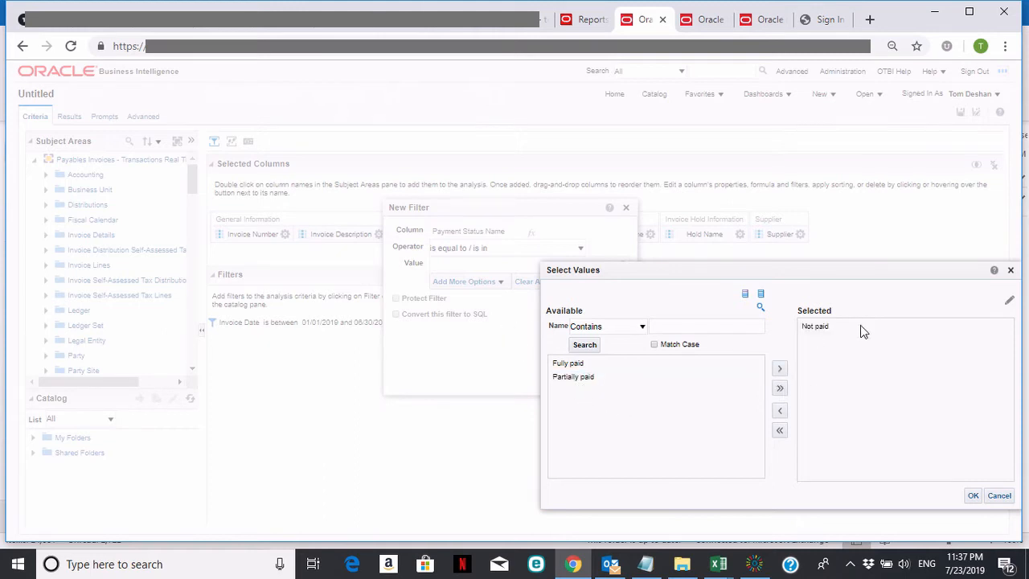
{"action": "left_click", "coordinate": [973, 495]}
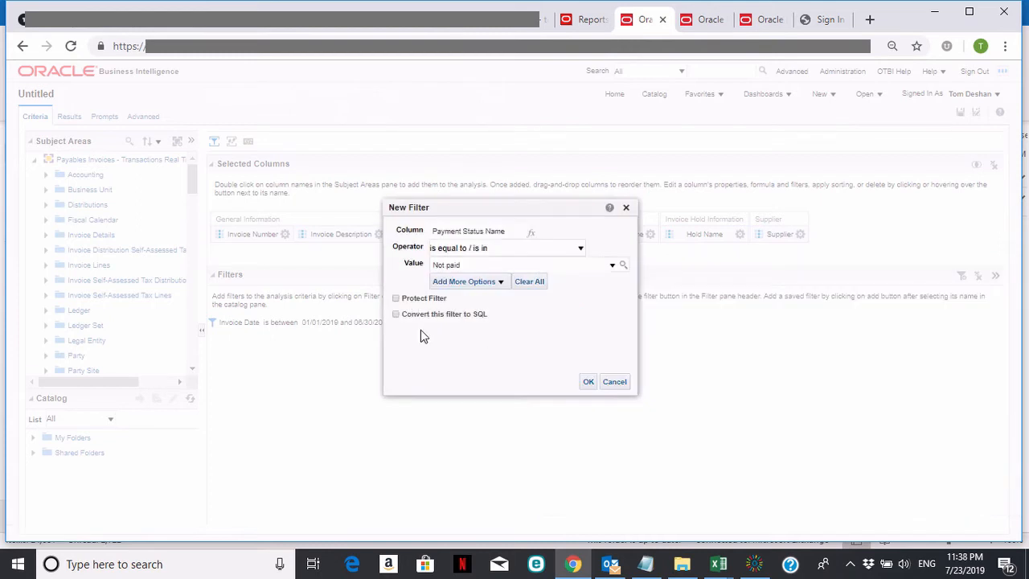
{"action": "left_click", "coordinate": [588, 382]}
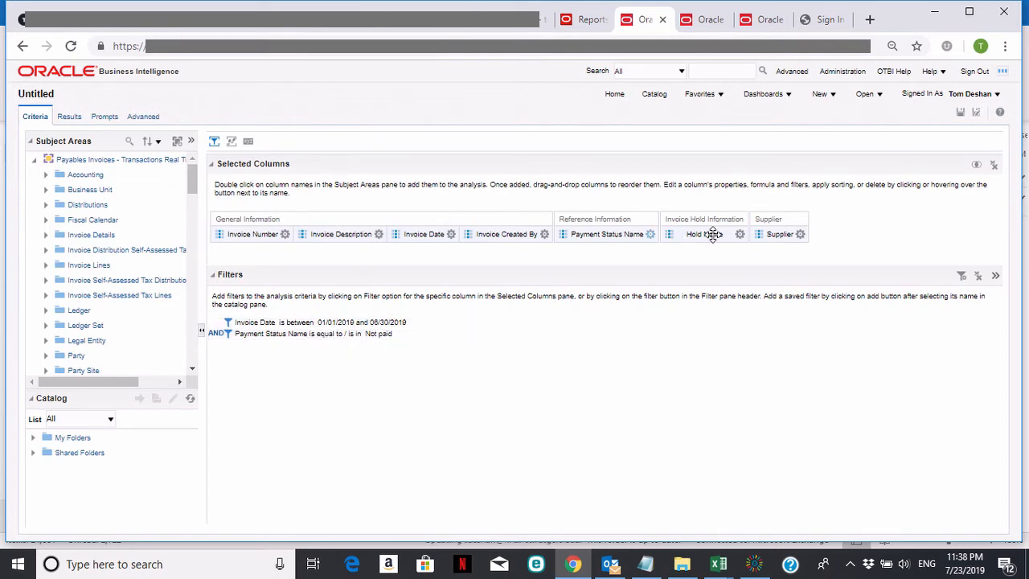
Display the analysis results and review the table's columns across to Supplier.
{"action": "left_click", "coordinate": [650, 233]}
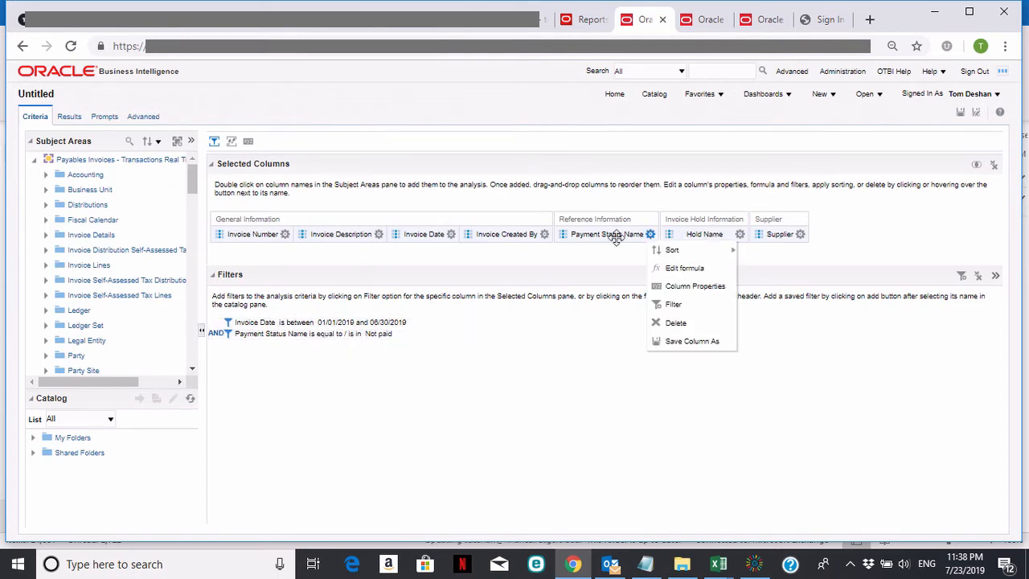
{"action": "left_click", "coordinate": [70, 118]}
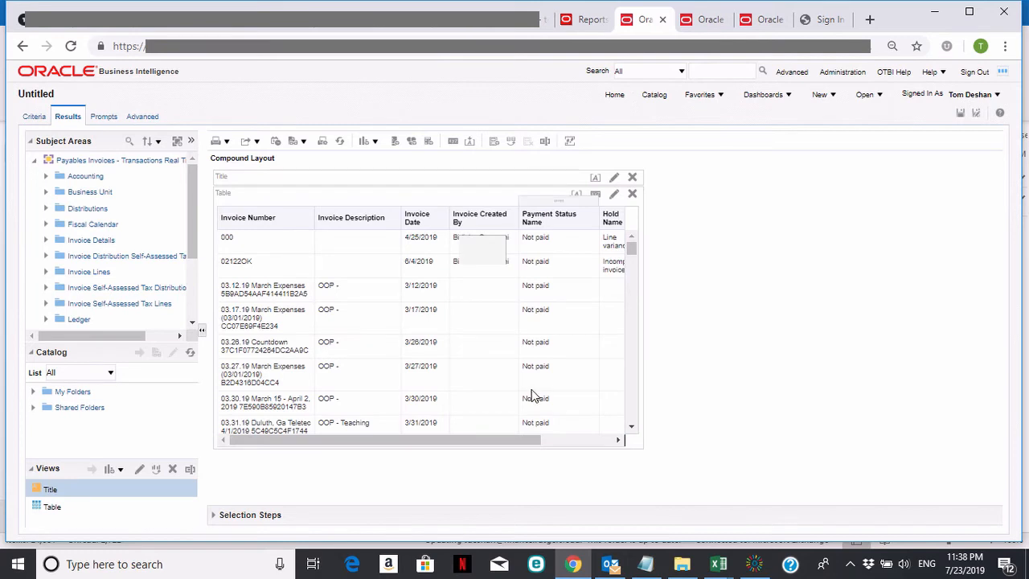
{"action": "left_click_drag", "start_coordinate": [506, 440], "coordinate": [594, 442]}
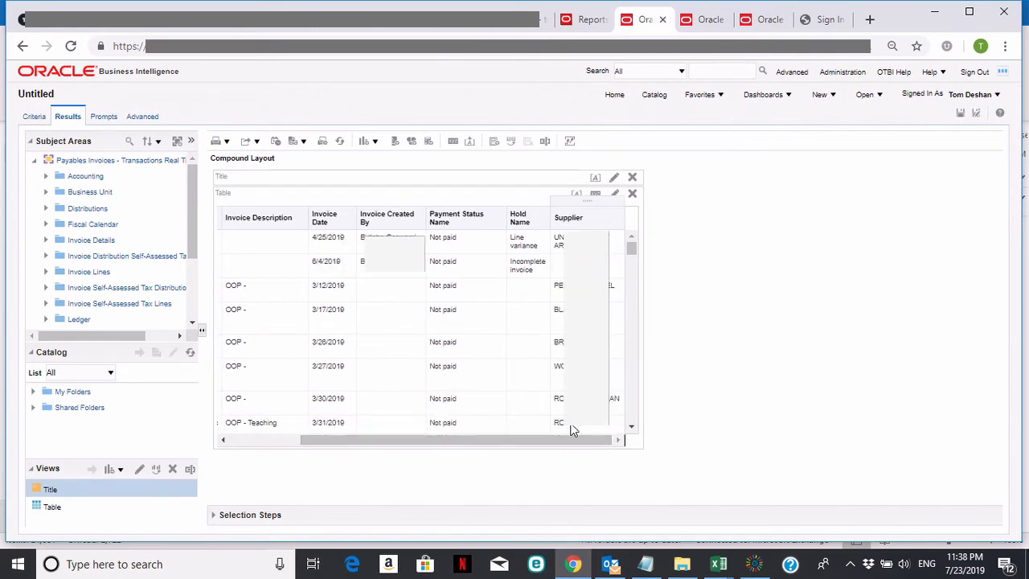
{"action": "left_click_drag", "start_coordinate": [567, 440], "coordinate": [470, 434]}
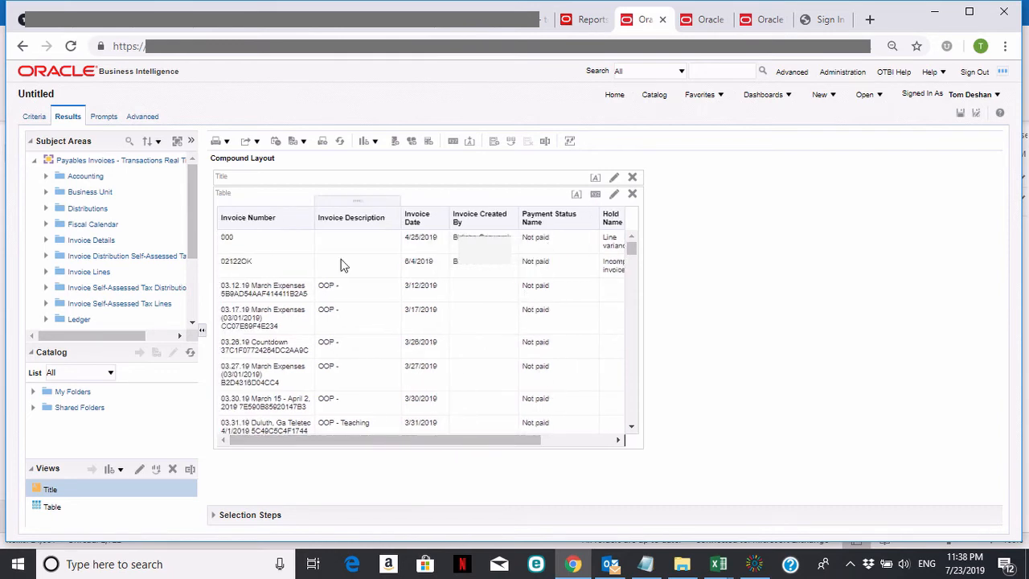
Export the analysis data in CSV format and open the exported file in Excel.
{"action": "left_click", "coordinate": [258, 145]}
{"action": "mouse_move", "coordinate": [258, 230]}
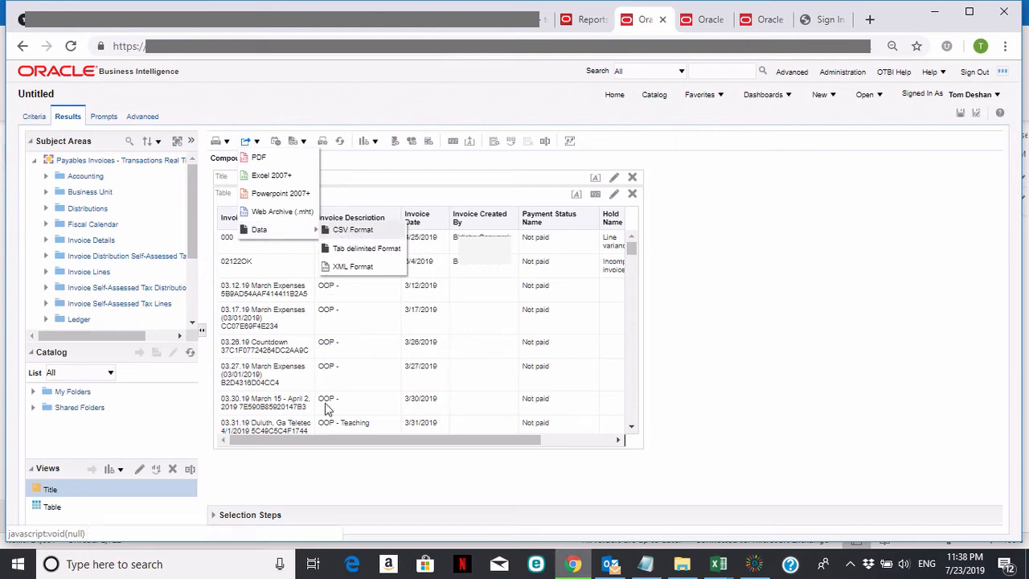
{"action": "left_click", "coordinate": [355, 232]}
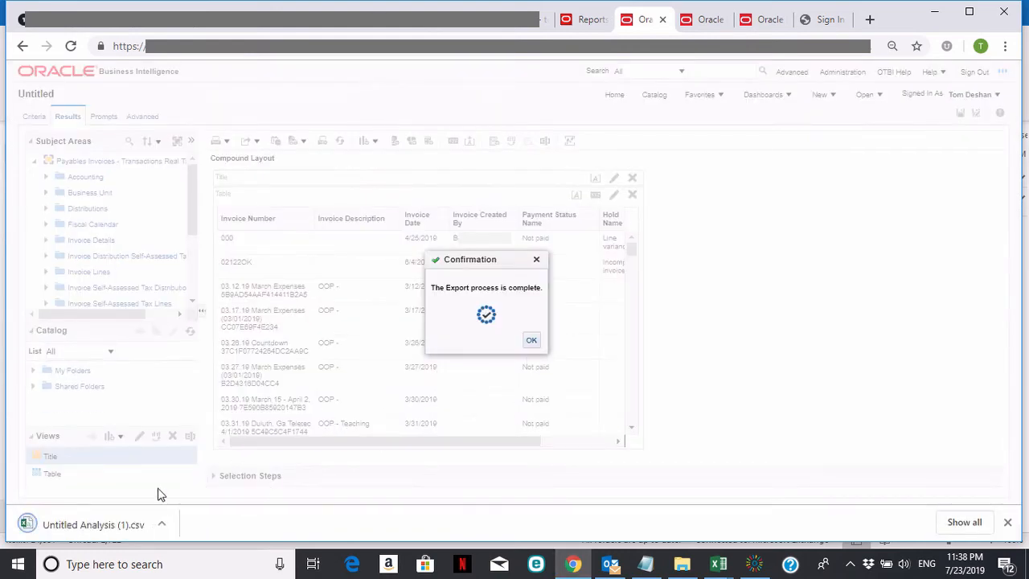
{"action": "left_click", "coordinate": [53, 526]}
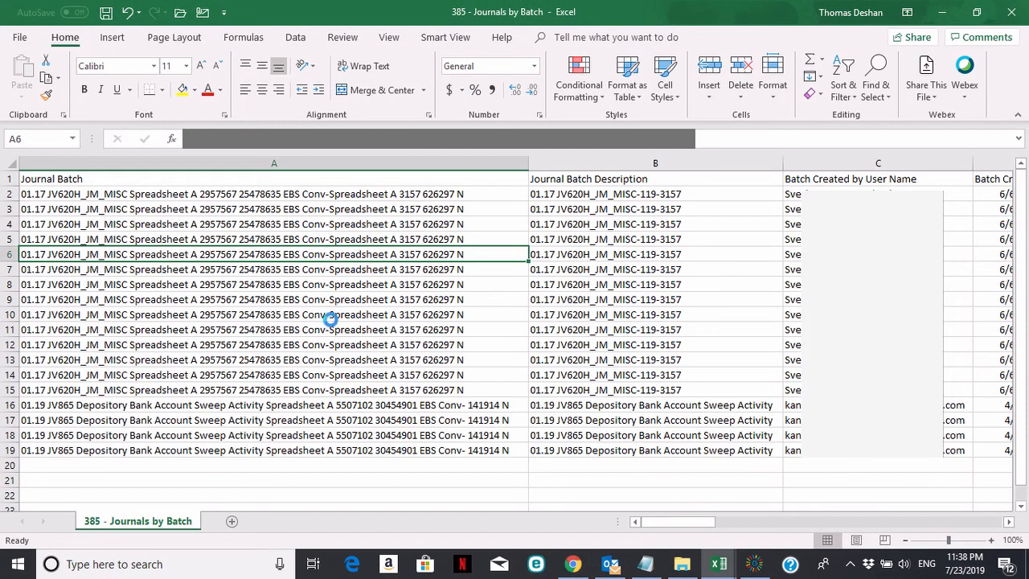
Auto-fit the widths of all columns in the exported worksheet and look over the invoice rows.
{"action": "left_click", "coordinate": [9, 167]}
{"action": "double_click", "coordinate": [65, 164]}
{"action": "left_click", "coordinate": [330, 312]}
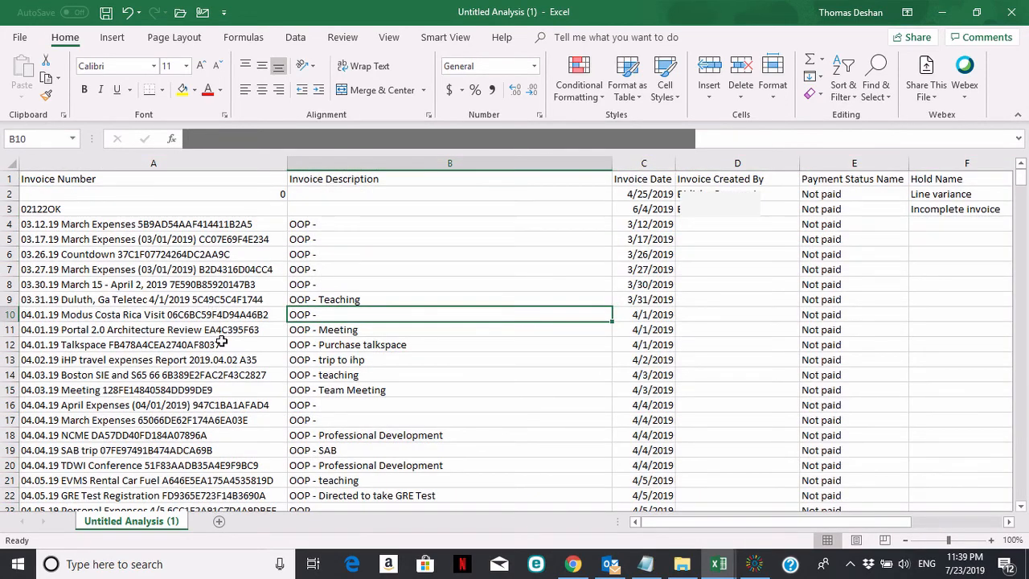
{"action": "scroll", "coordinate": [221, 341], "scroll_direction": "down", "scroll_amount": 6}
{"action": "left_click_drag", "start_coordinate": [1019, 196], "coordinate": [1021, 173]}
{"action": "left_click", "coordinate": [557, 243]}
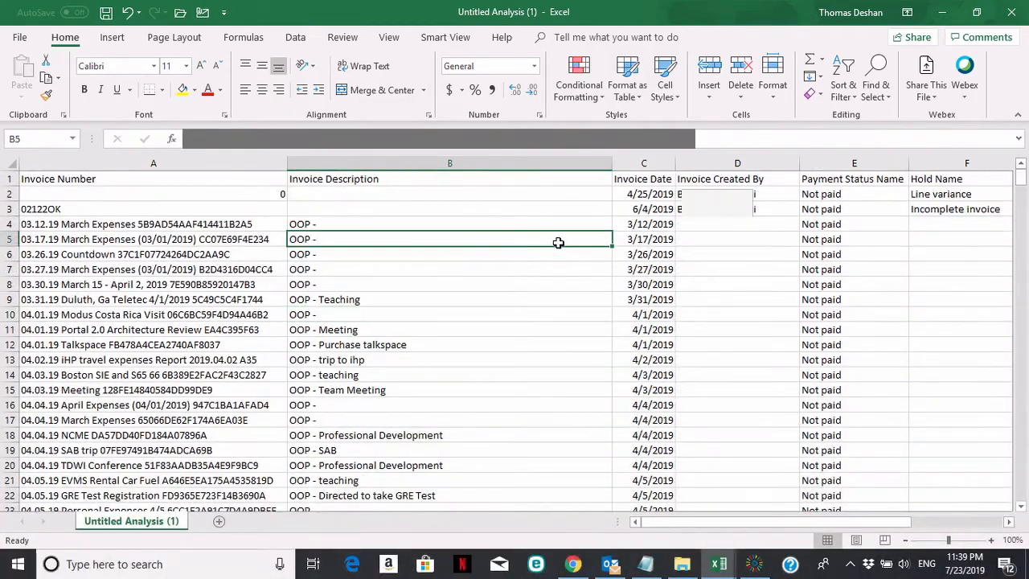
{"action": "left_click_drag", "start_coordinate": [749, 529], "coordinate": [721, 522]}
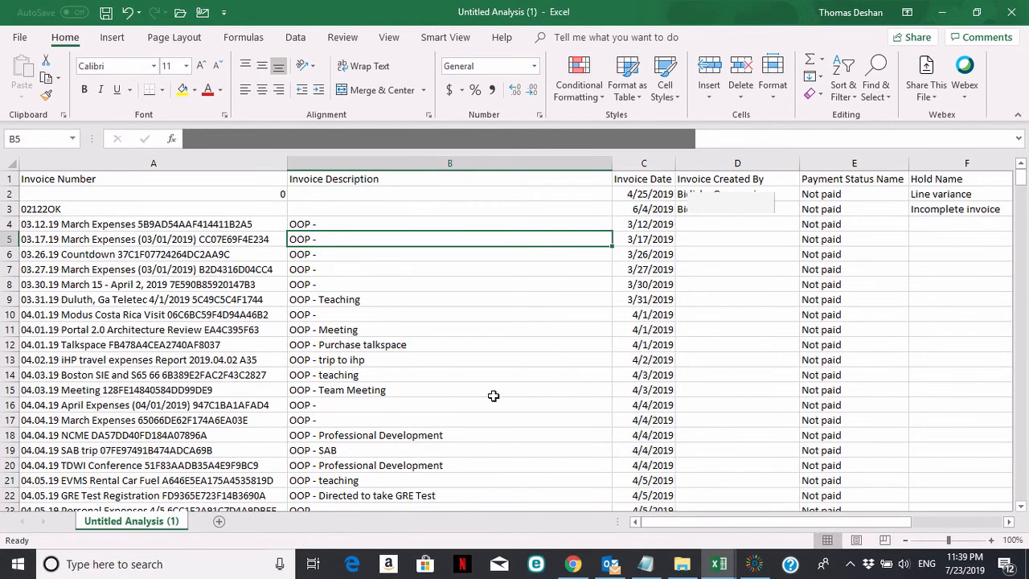
Switch back to Oracle BI Answers in Chrome and dismiss the export confirmation.
{"action": "key", "text": "alt+Tab"}
{"action": "key", "text": "alt+Tab"}
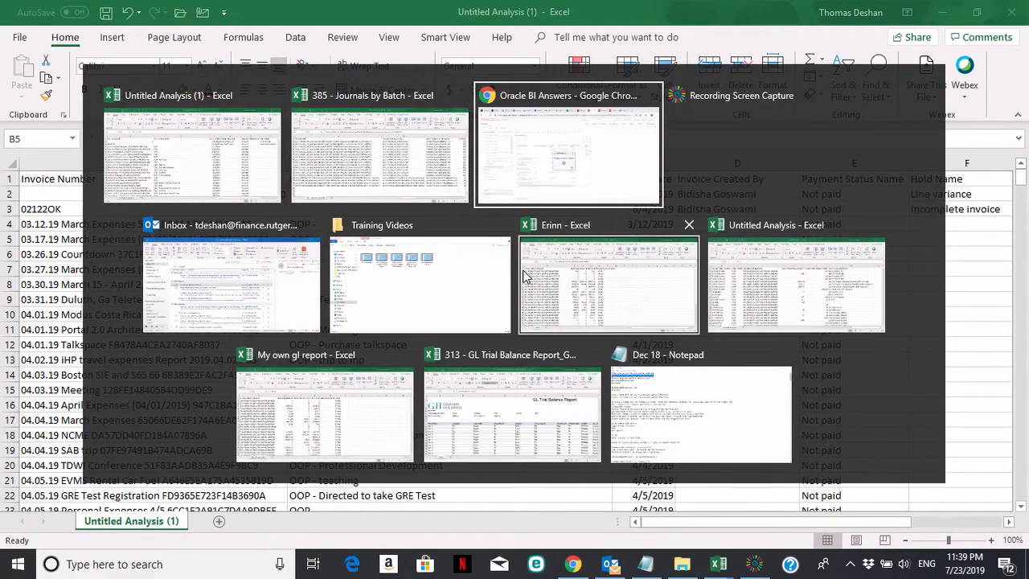
{"action": "left_click", "coordinate": [532, 342]}
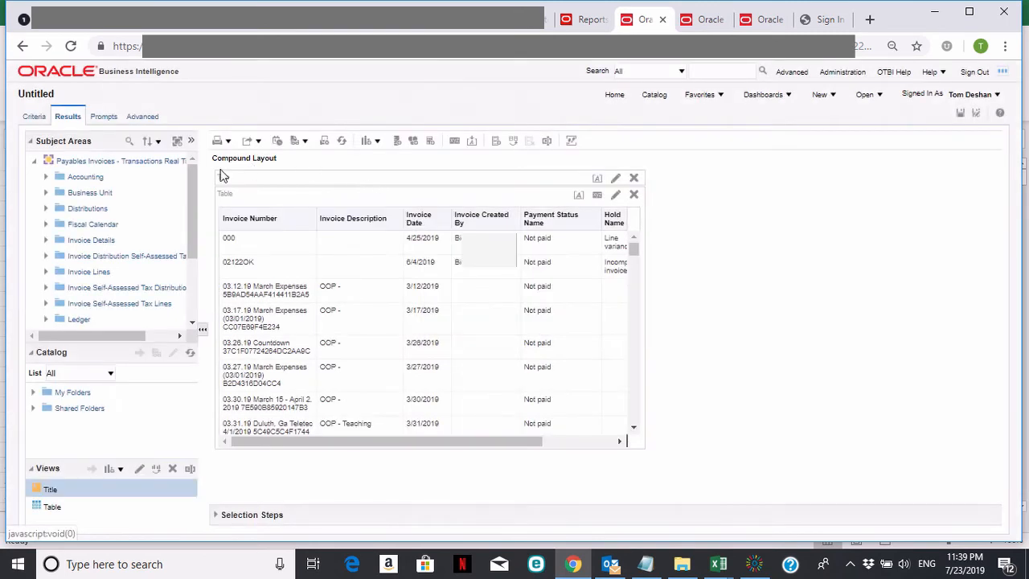
Save the analysis in My Folders under the name "My AP Invoice report".
{"action": "left_click", "coordinate": [976, 117]}
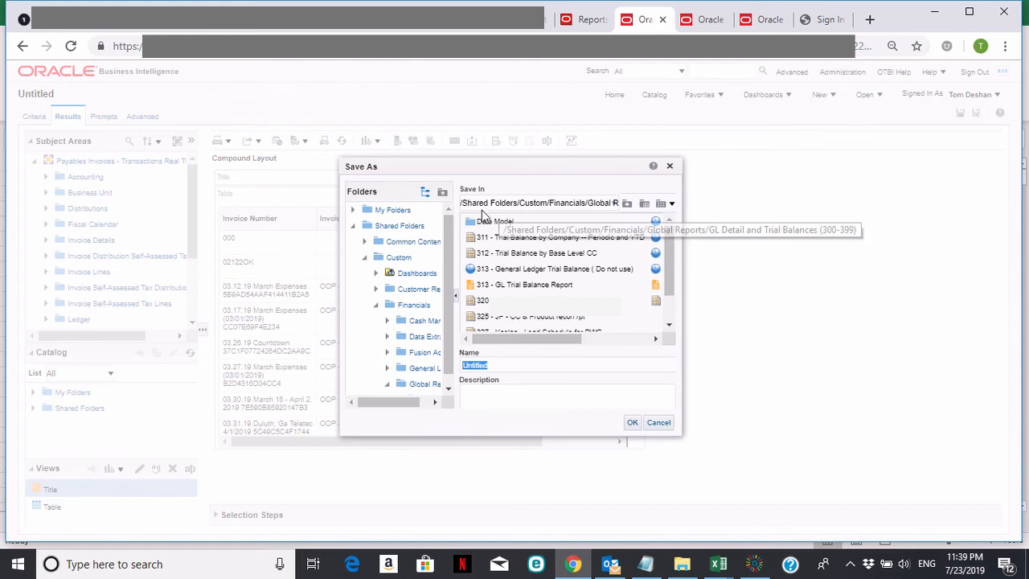
{"action": "left_click", "coordinate": [390, 211]}
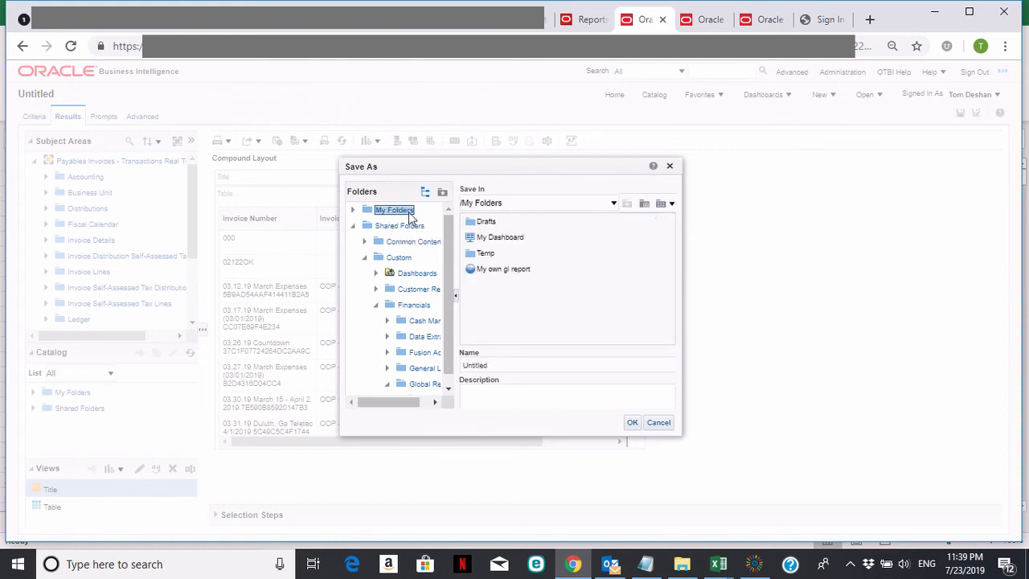
{"action": "left_click_drag", "start_coordinate": [508, 367], "coordinate": [447, 367]}
{"action": "type", "text": "My AP Invoice report"}
{"action": "left_click", "coordinate": [632, 424]}
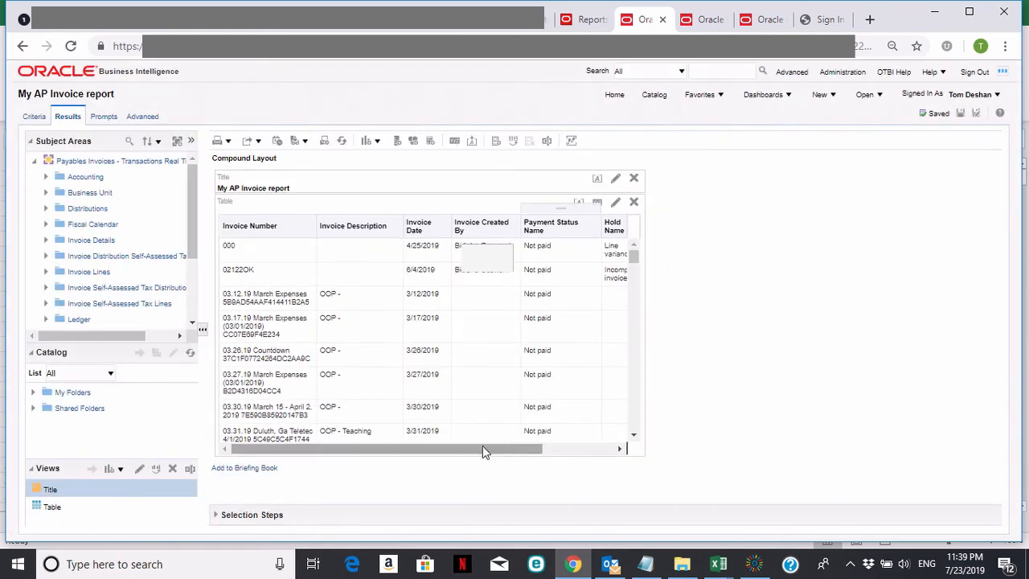
{"action": "left_click_drag", "start_coordinate": [455, 452], "coordinate": [410, 456]}
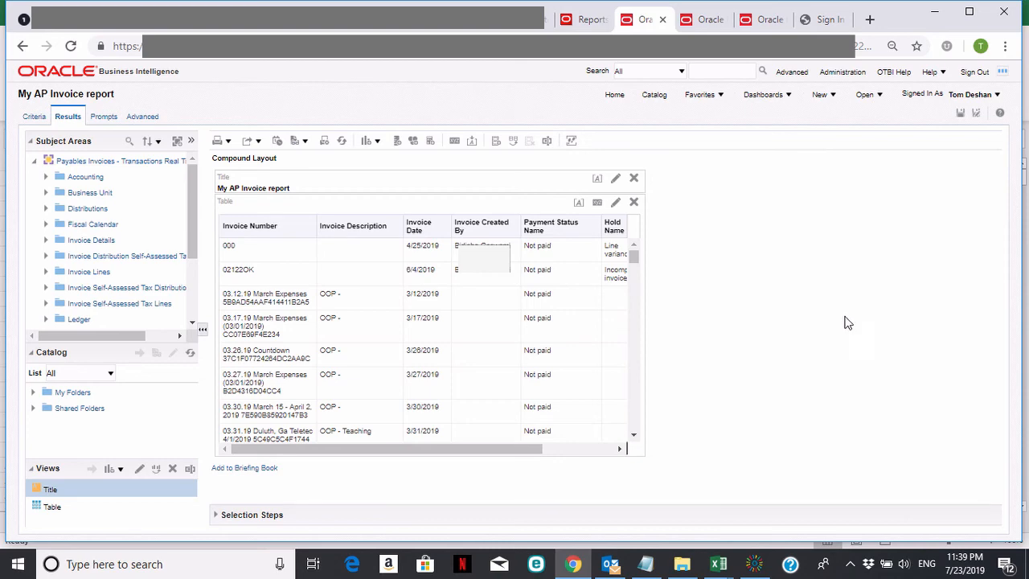
Start a new analysis to examine the available Payables subject areas, and close the list without choosing one.
{"action": "left_click", "coordinate": [833, 96]}
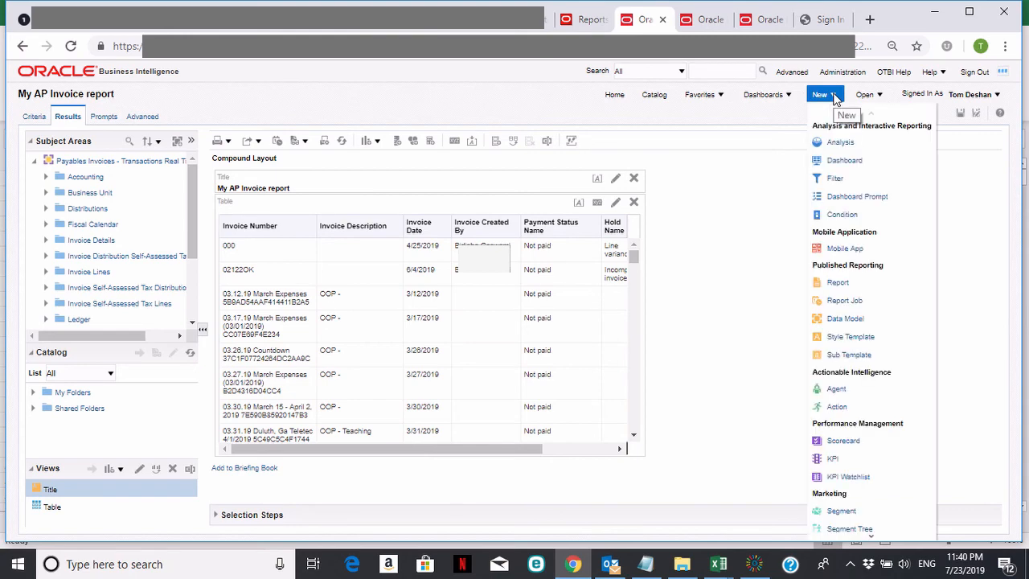
{"action": "left_click", "coordinate": [839, 144]}
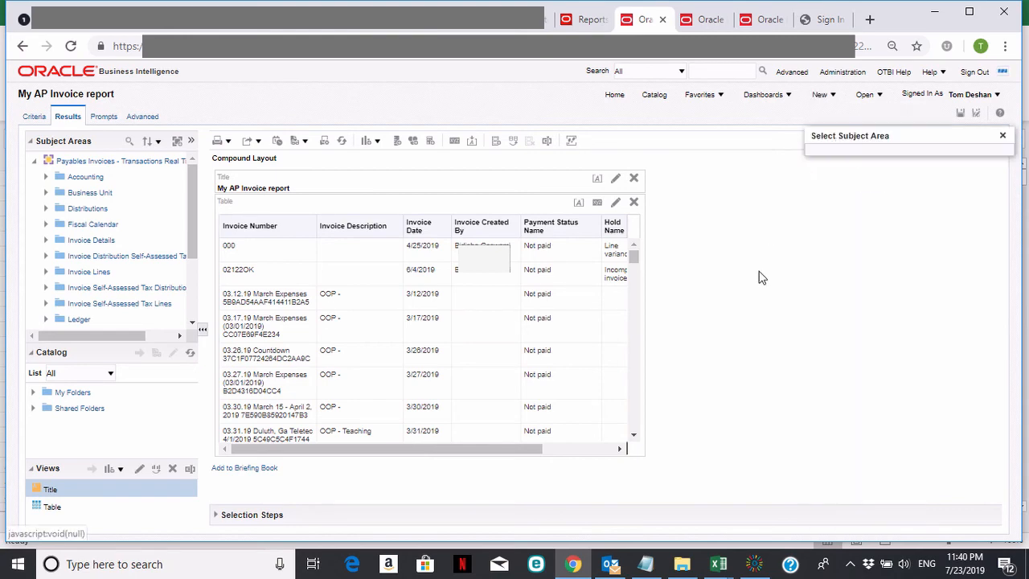
{"action": "left_click_drag", "start_coordinate": [1002, 165], "coordinate": [1002, 226]}
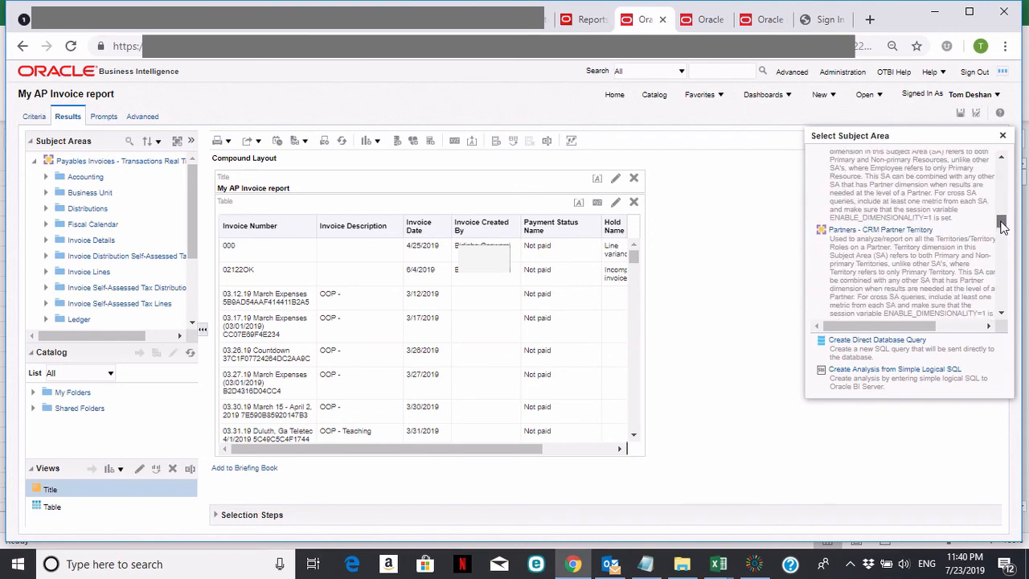
{"action": "scroll", "coordinate": [999, 262], "scroll_direction": "down", "scroll_amount": 3}
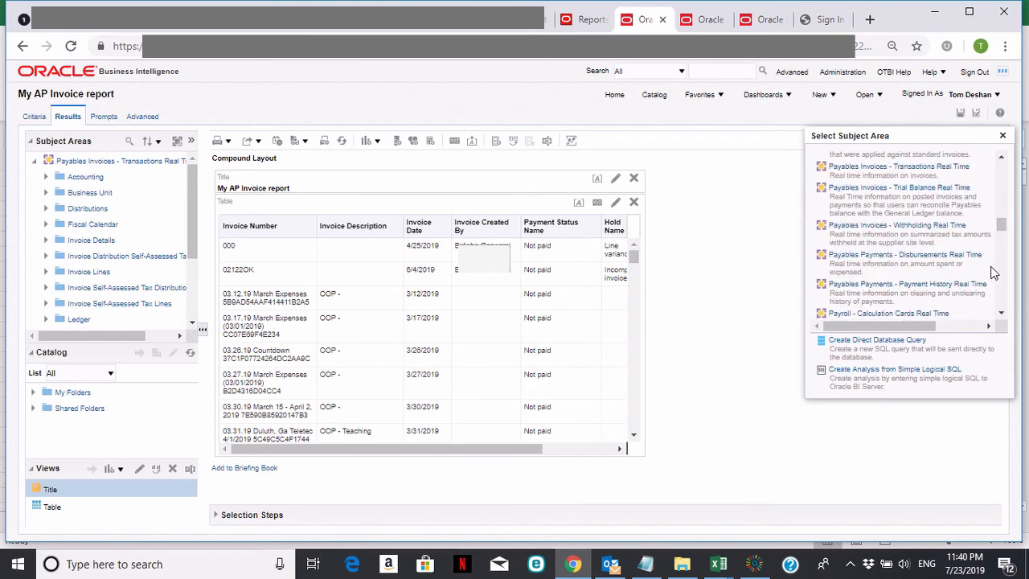
{"action": "scroll", "coordinate": [980, 252], "scroll_direction": "up", "scroll_amount": 2}
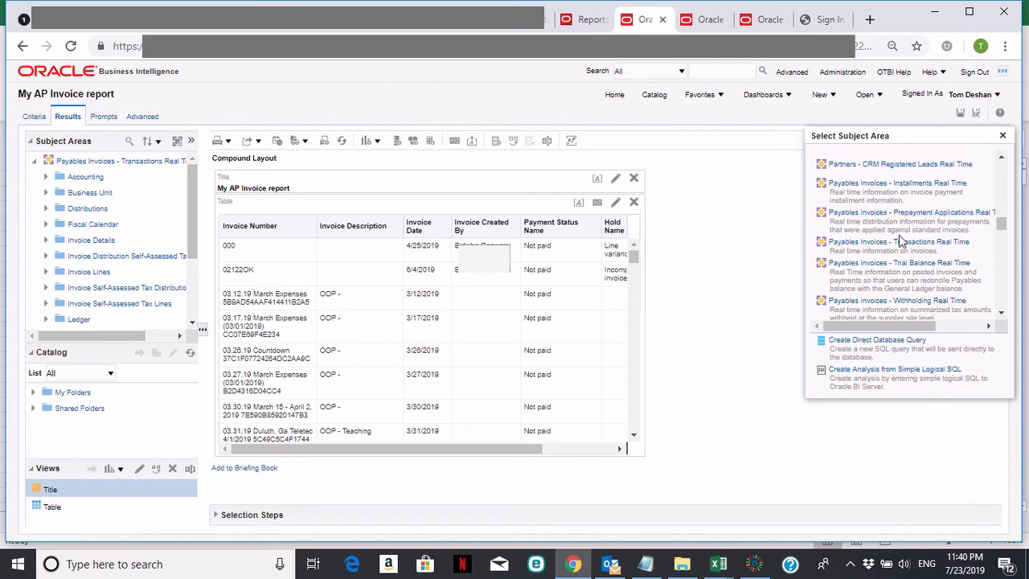
{"action": "left_click", "coordinate": [1001, 318]}
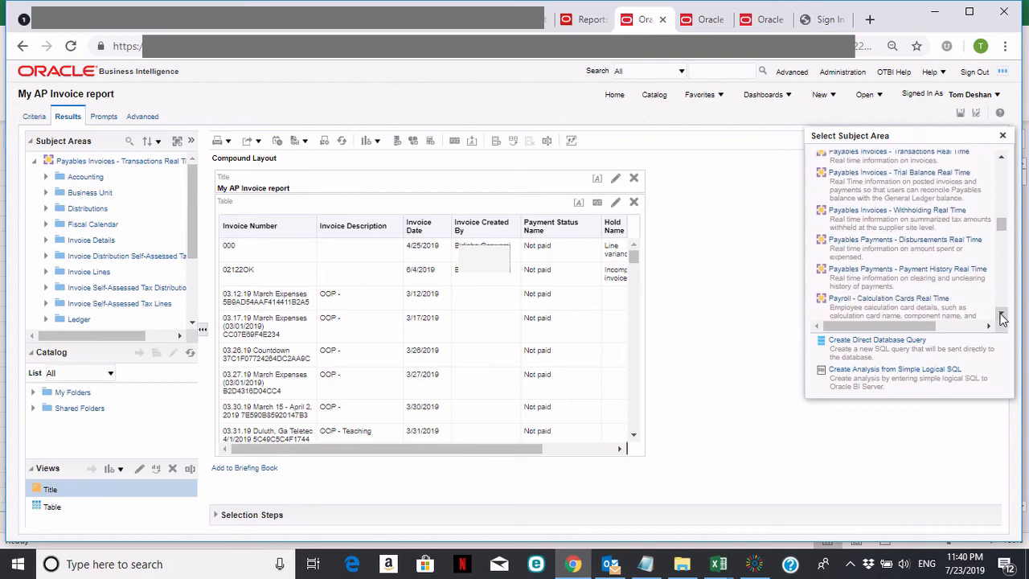
{"action": "left_click", "coordinate": [1001, 318]}
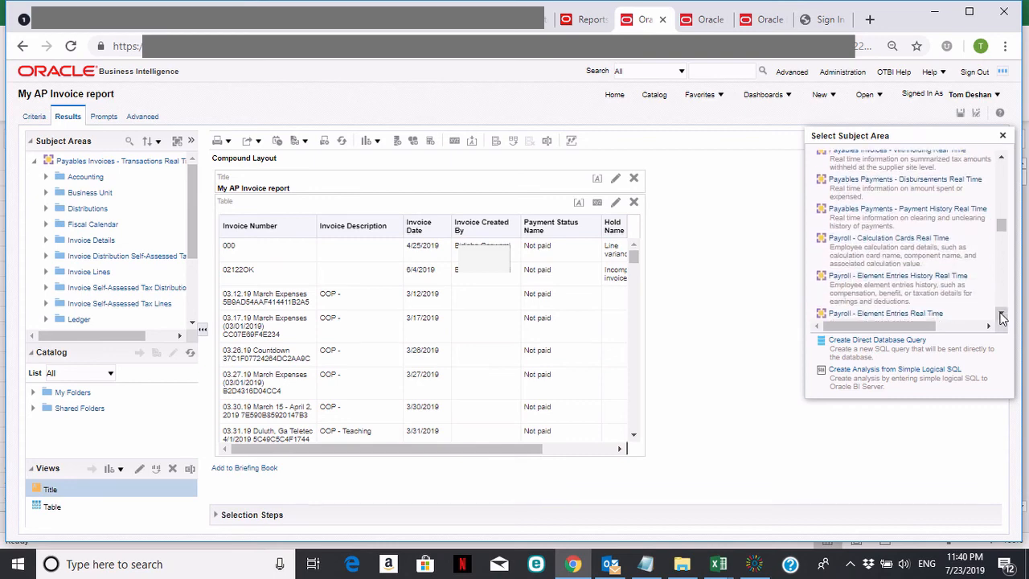
{"action": "left_click", "coordinate": [1001, 161]}
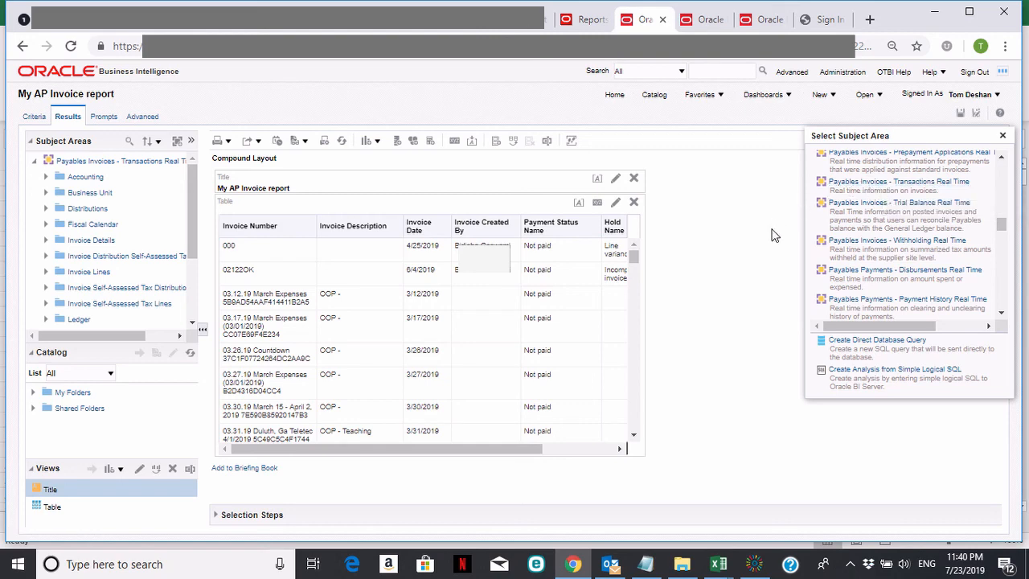
{"action": "left_click", "coordinate": [1002, 315]}
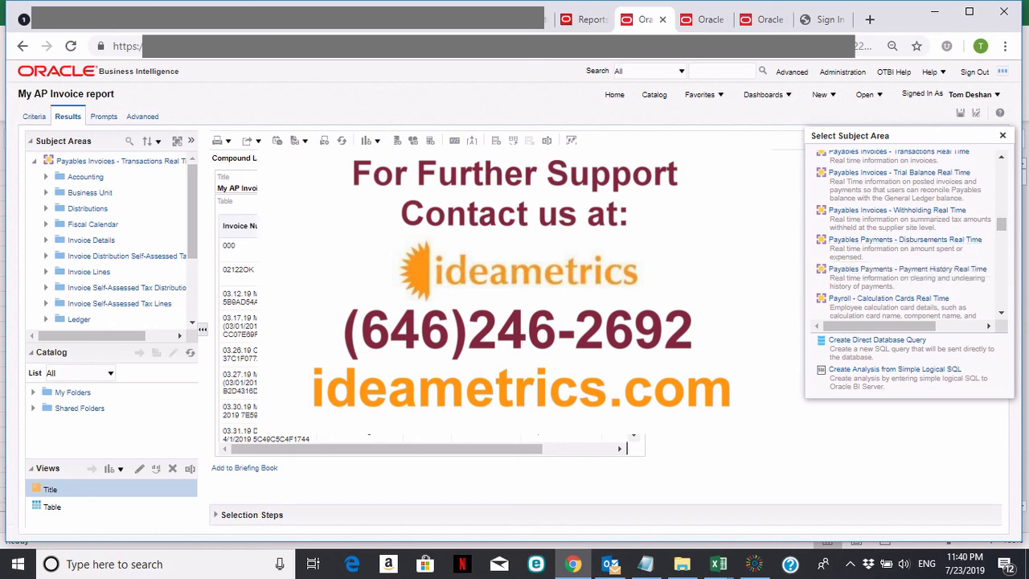
{"action": "left_click", "coordinate": [863, 417]}
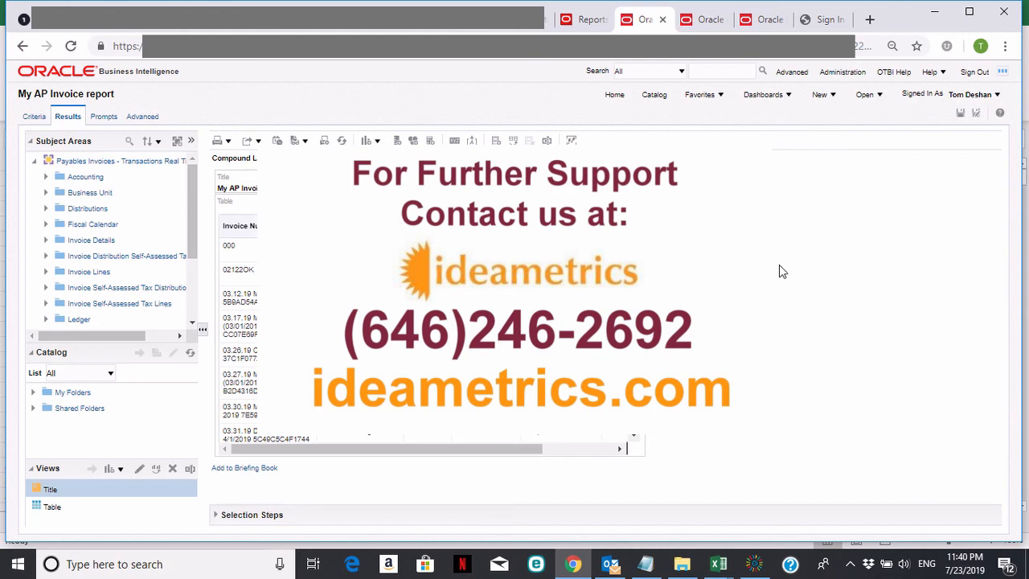
{"action": "left_click", "coordinate": [754, 564]}
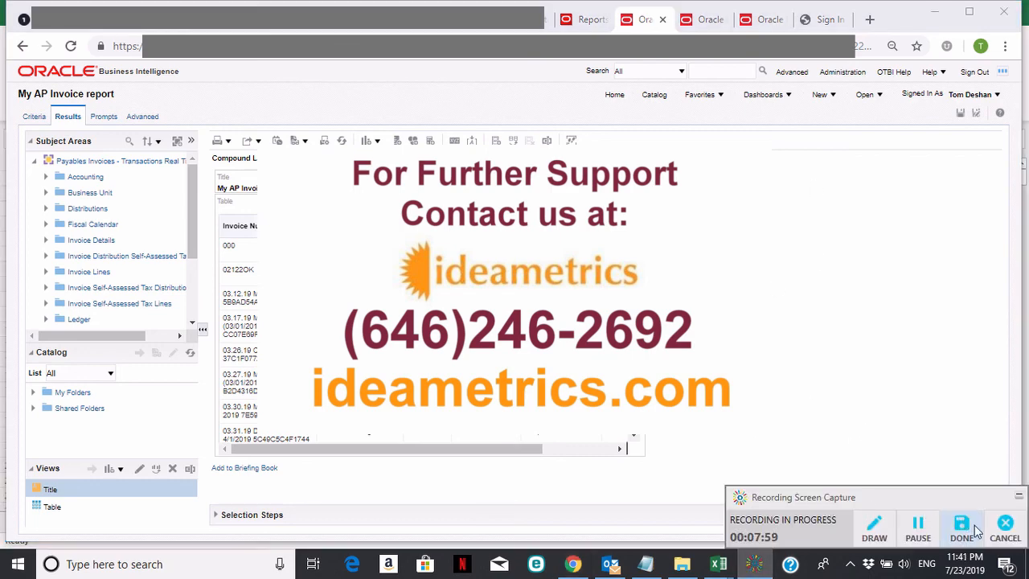